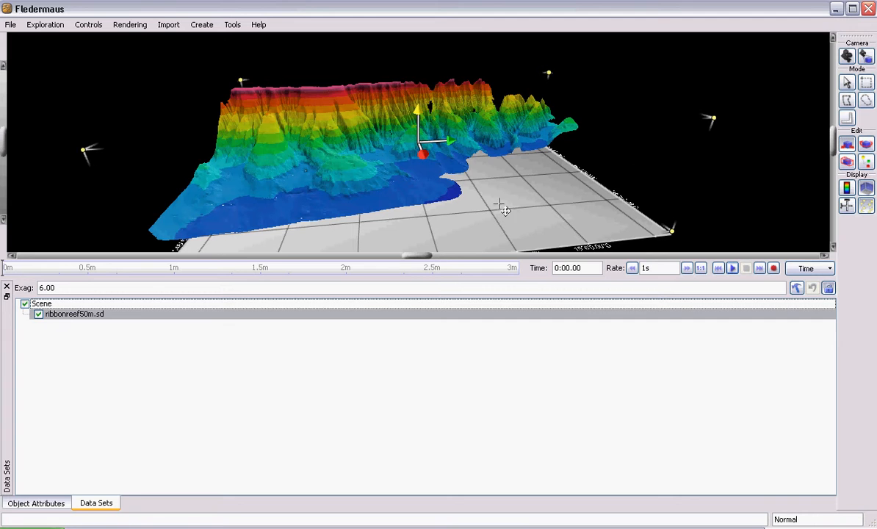
# Switch from translate to select mode and orbit the reef surface to a more frontal view
pyautogui.click(847, 82)
pyautogui.moveTo(367, 206); pyautogui.dragTo(453, 221)
pyautogui.moveTo(359, 201); pyautogui.dragTo(296, 267)
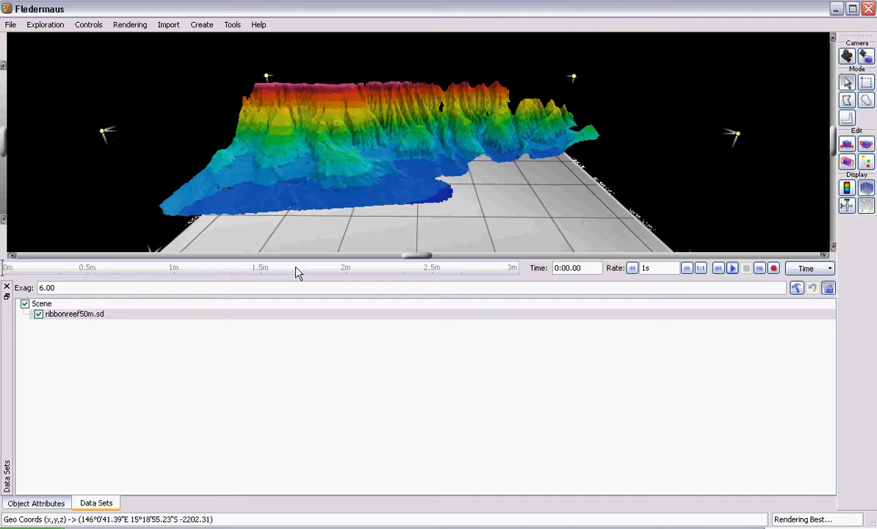
# Examine the attributes of ribbonreef50m.sd, including its DTM, colour map and time keyframe settings
pyautogui.click(24, 504)
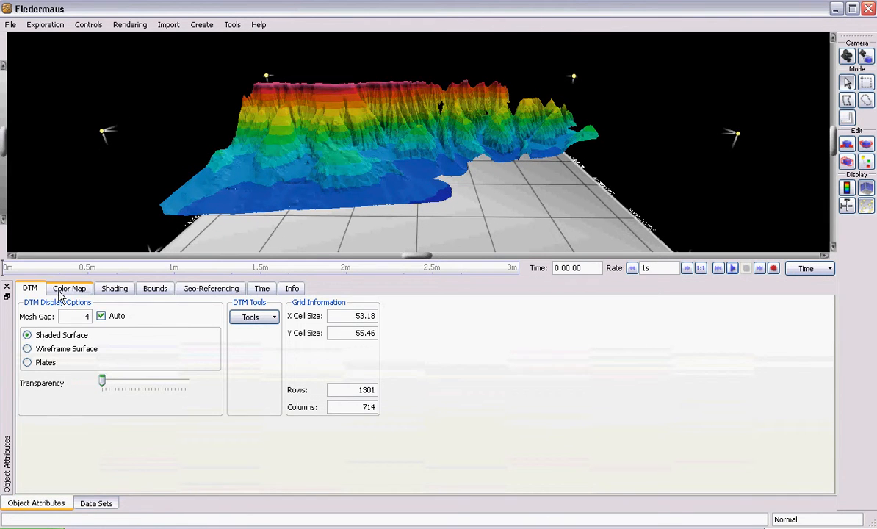
pyautogui.click(94, 505)
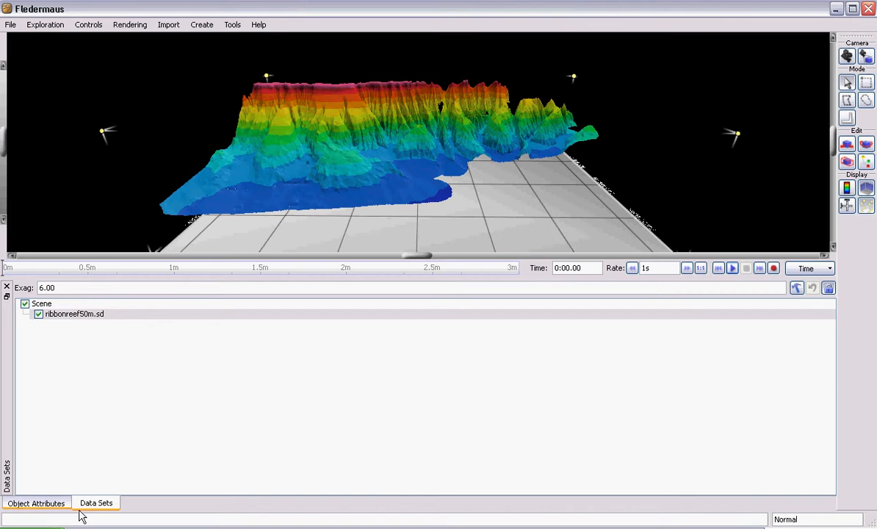
pyautogui.click(75, 315)
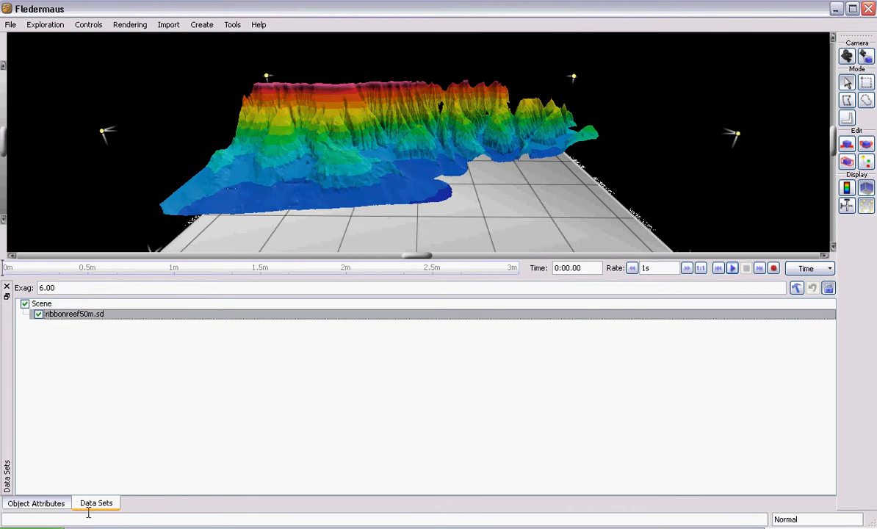
pyautogui.click(35, 502)
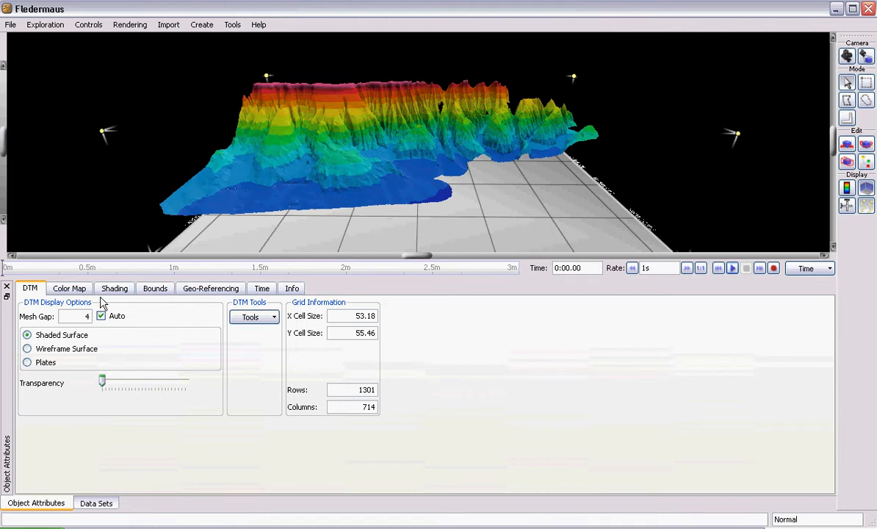
pyautogui.click(68, 290)
pyautogui.click(260, 289)
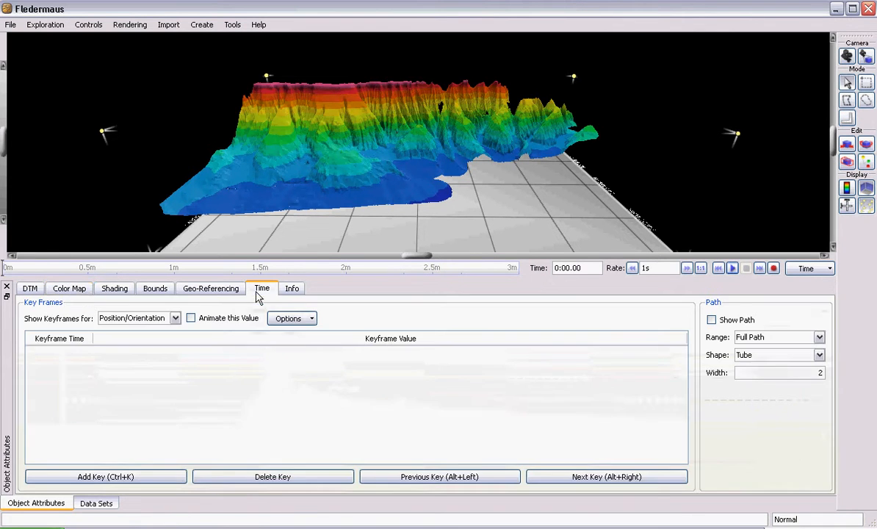
pyautogui.click(34, 289)
pyautogui.click(262, 288)
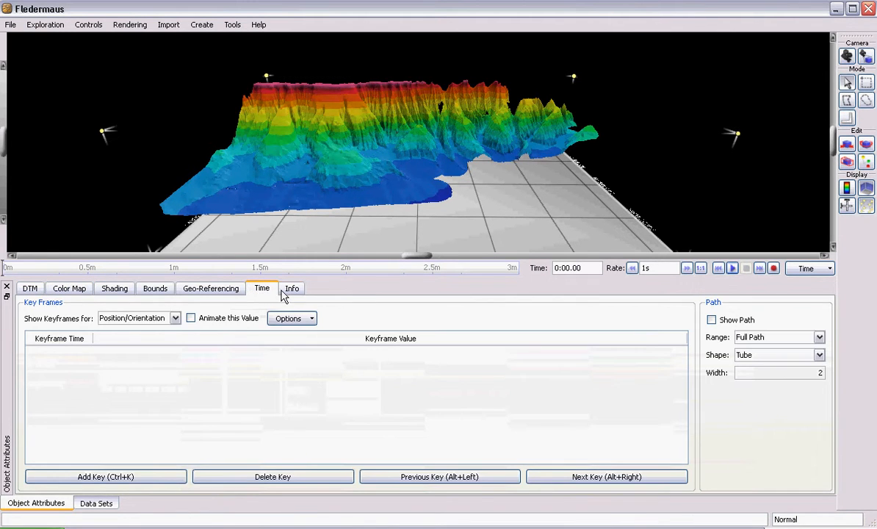
pyautogui.click(33, 289)
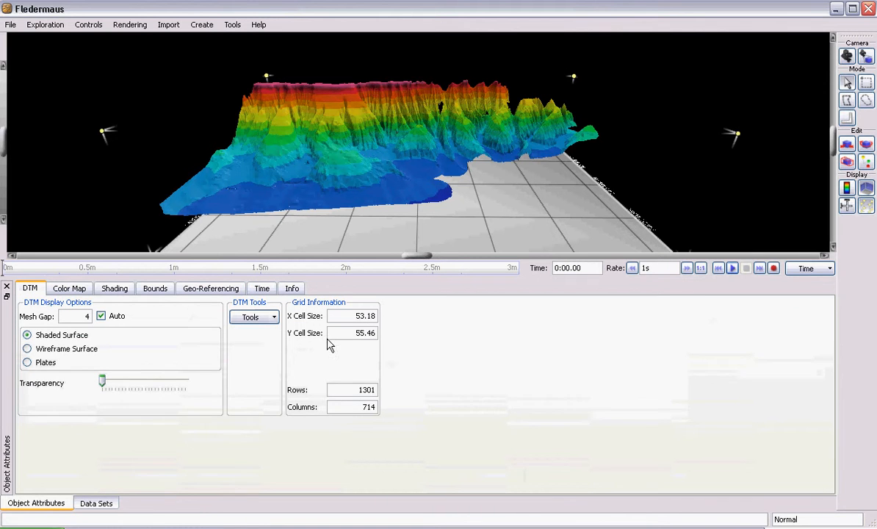
# Set the animation timeline's end time to 4 minutes
pyautogui.click(818, 270)
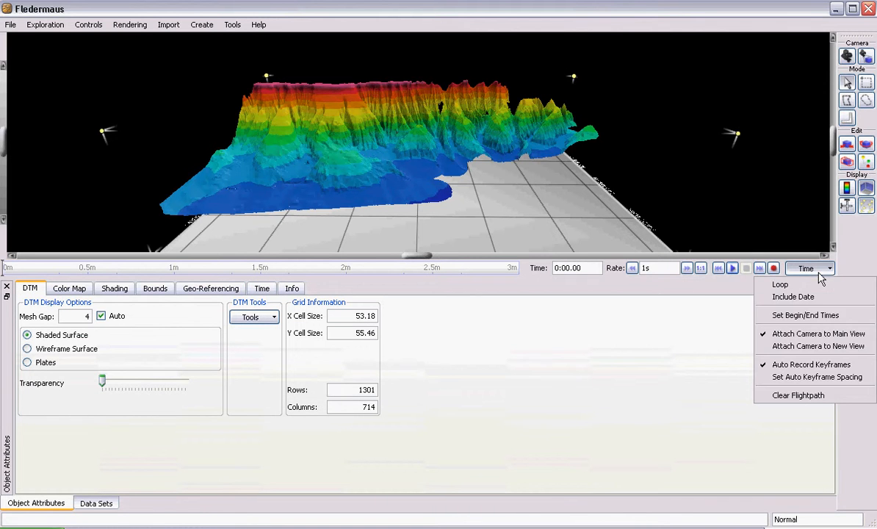
pyautogui.click(787, 315)
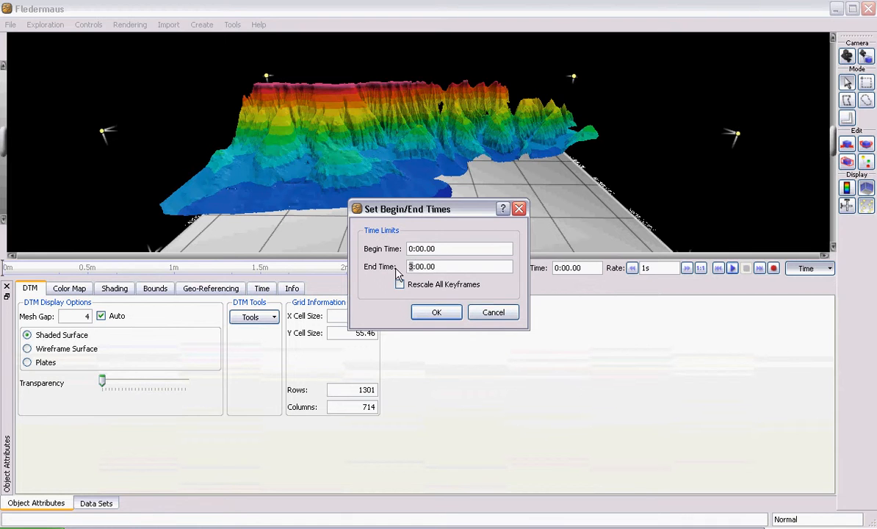
pyautogui.click(442, 312)
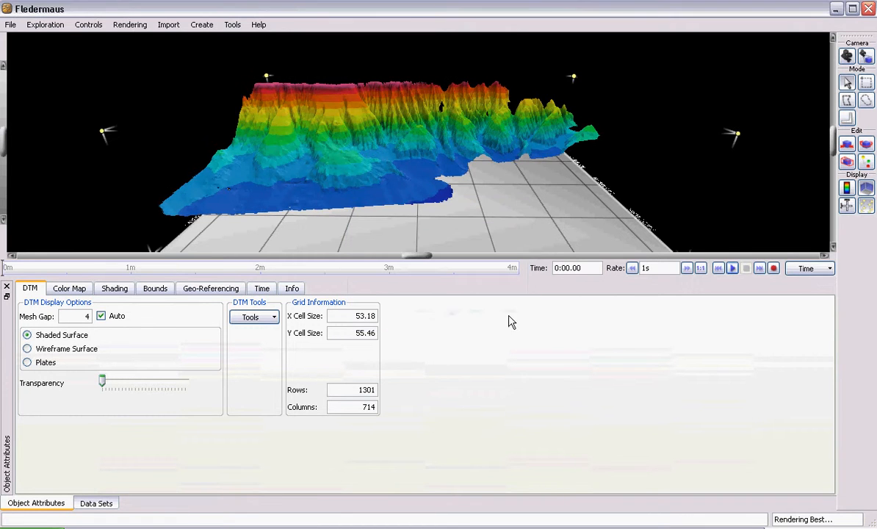
pyautogui.click(827, 268)
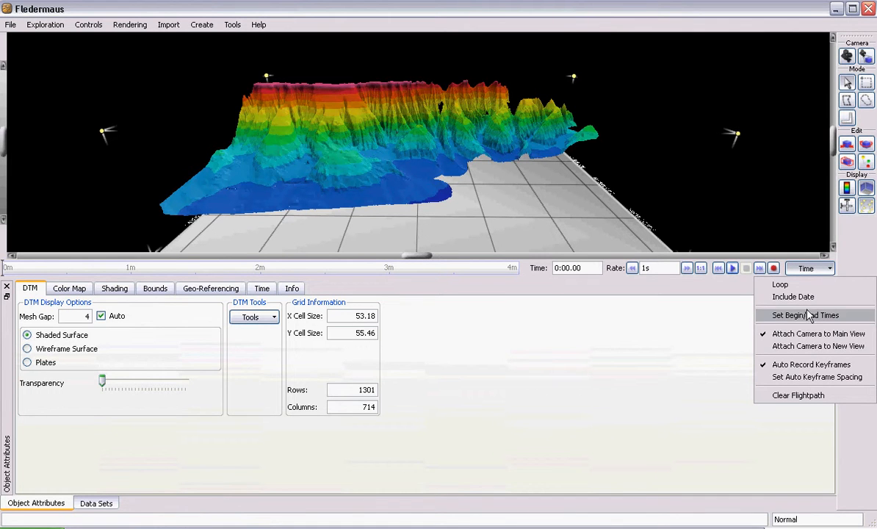
pyautogui.click(501, 273)
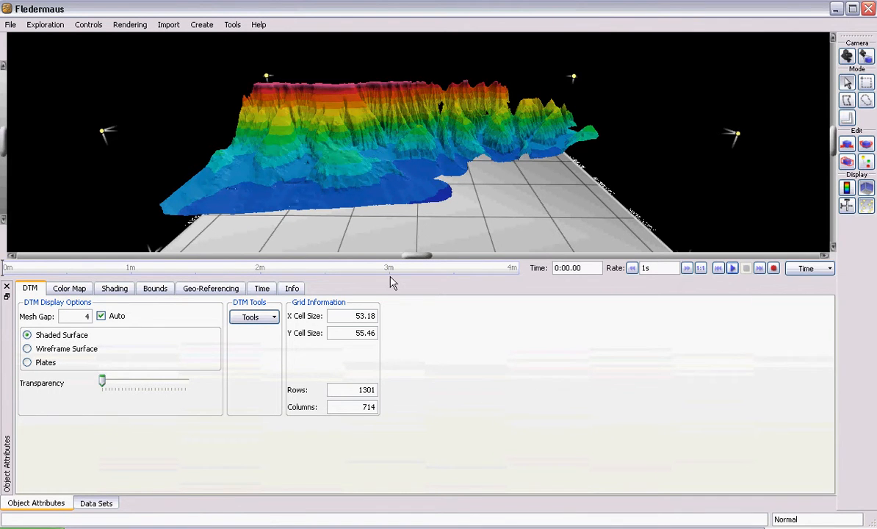
# Set the animation timeline's end time to 2 minutes, keeping the begin time at 0:00.00
pyautogui.click(808, 269)
pyautogui.click(804, 313)
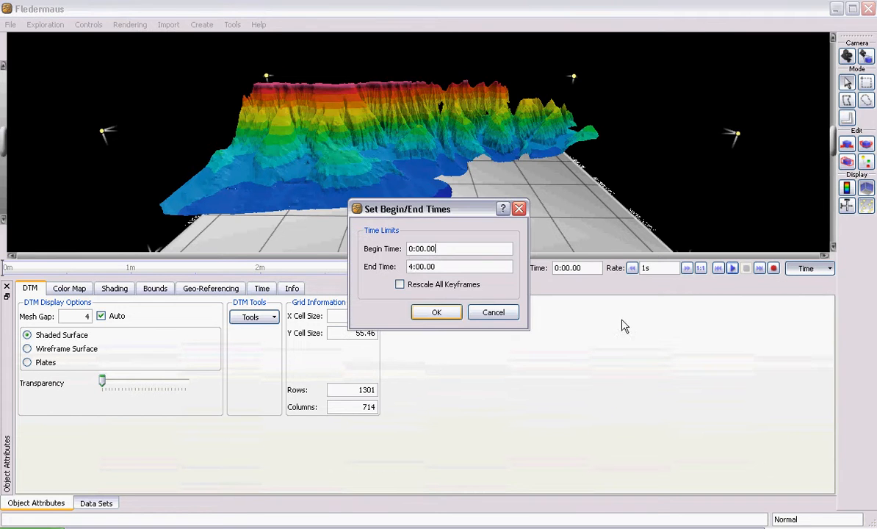
pyautogui.moveTo(415, 268); pyautogui.dragTo(395, 269)
pyautogui.write('2')
pyautogui.click(441, 318)
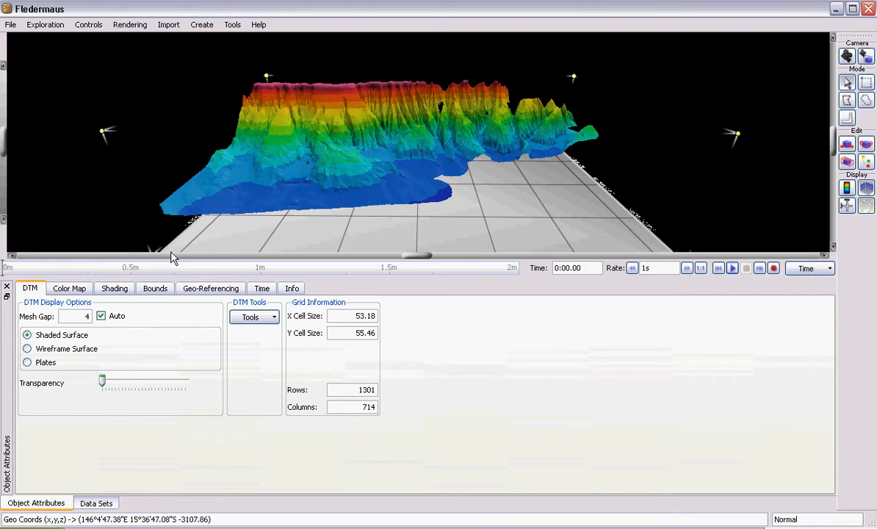
# Create a horizontal plane object in the scene that cuts through the reef surface
pyautogui.click(94, 503)
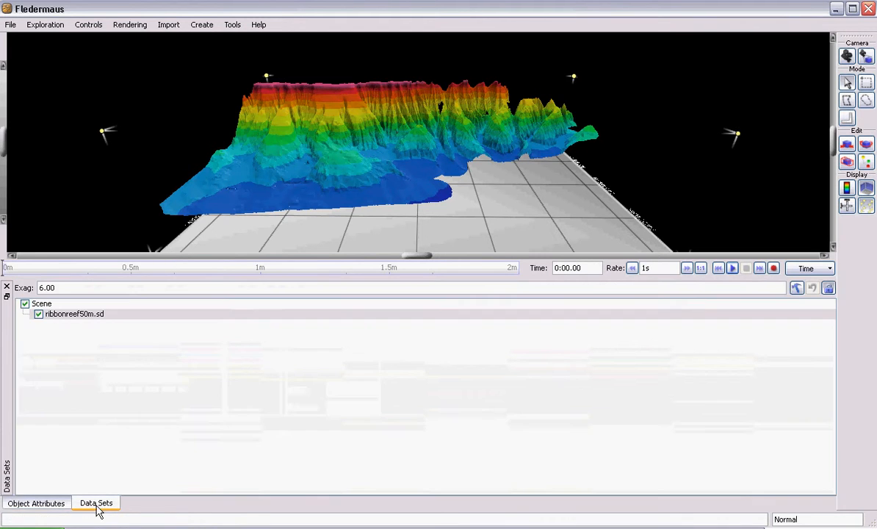
pyautogui.click(205, 25)
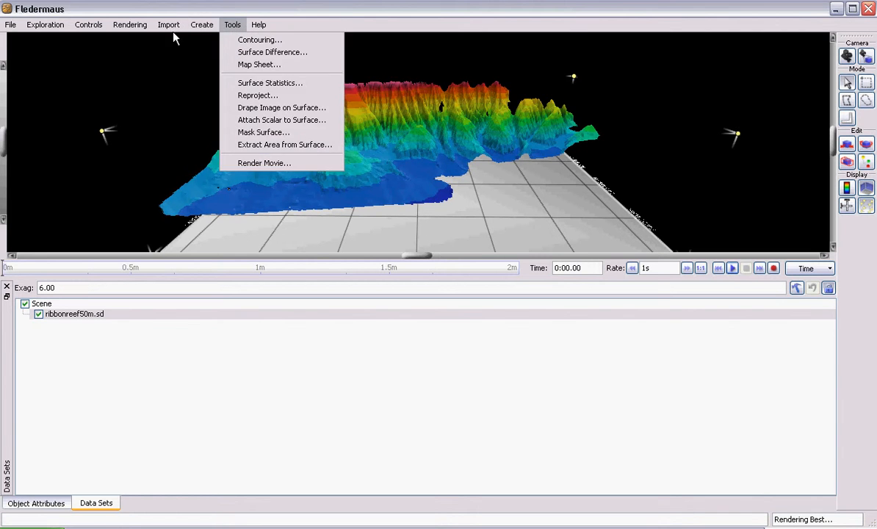
pyautogui.click(221, 41)
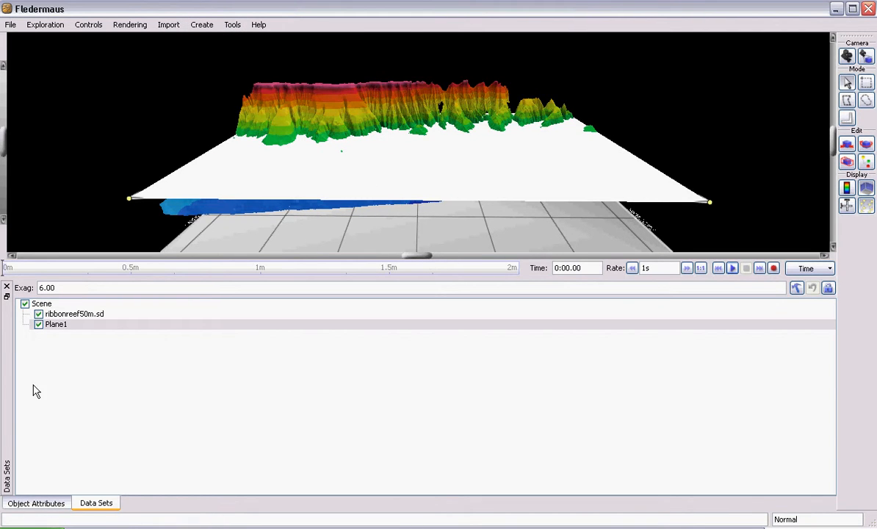
# Raise the new plane slightly along its vertical axis with Translate
pyautogui.click(49, 504)
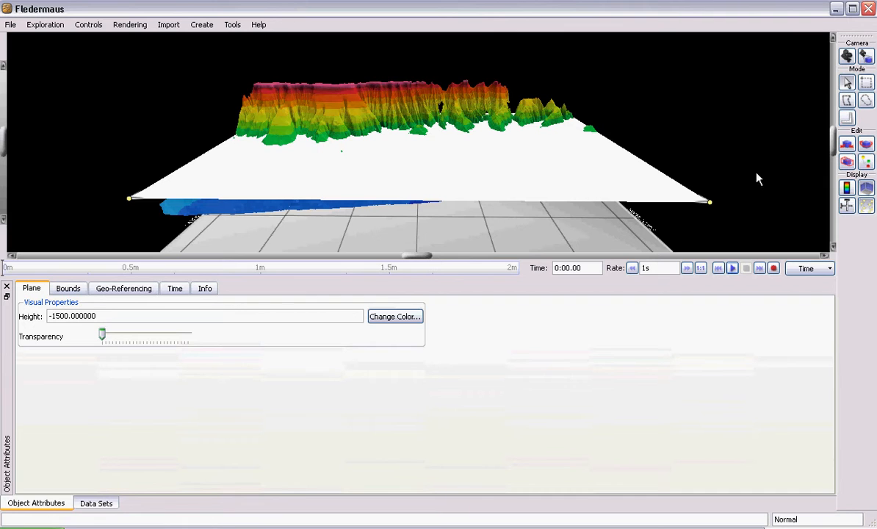
pyautogui.click(846, 146)
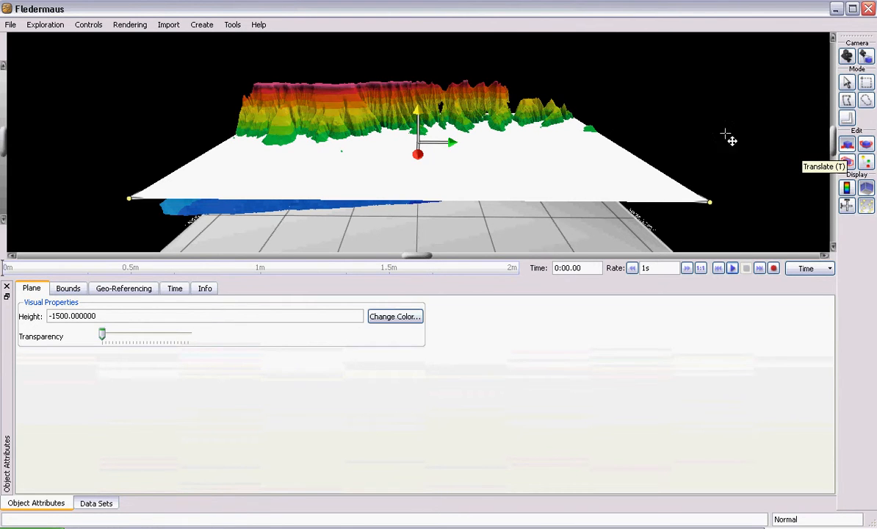
pyautogui.moveTo(416, 111)
pyautogui.mouseDown()
pyautogui.moveTo(420, 91)
pyautogui.moveTo(417, 109)
pyautogui.mouseUp()
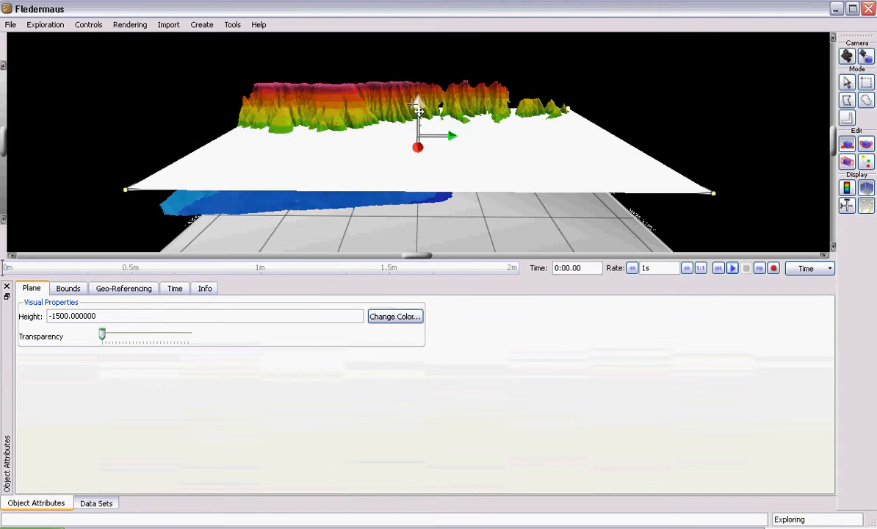
# Choose the plane's Visible attribute for keyframing and add a keyframe at 0:00.00
pyautogui.click(173, 288)
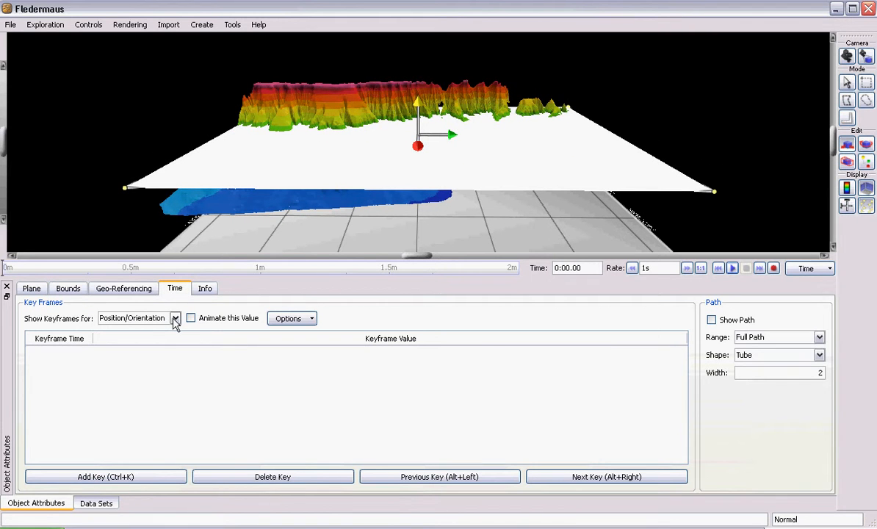
pyautogui.click(175, 319)
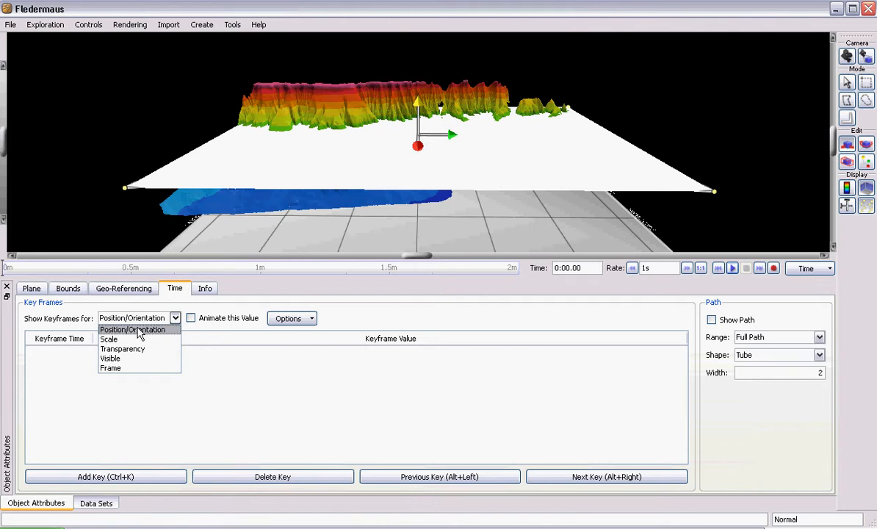
pyautogui.click(133, 331)
pyautogui.click(133, 319)
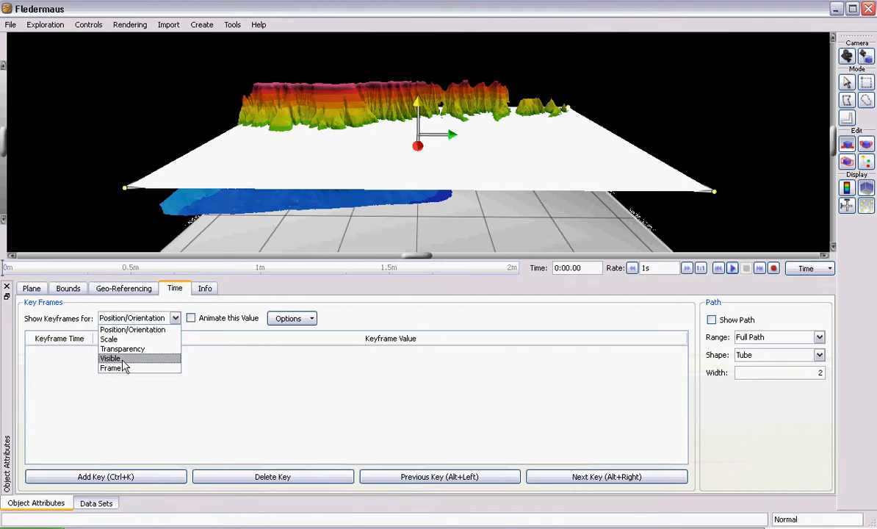
pyautogui.click(111, 358)
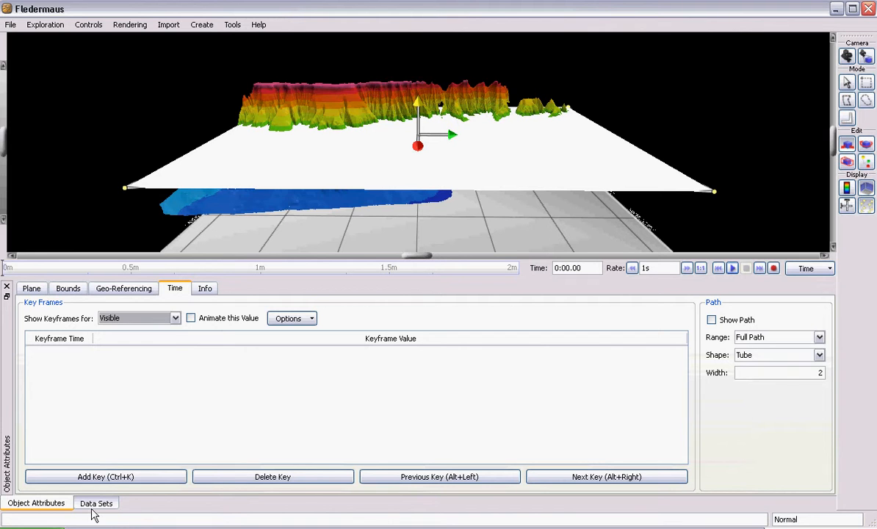
pyautogui.click(133, 476)
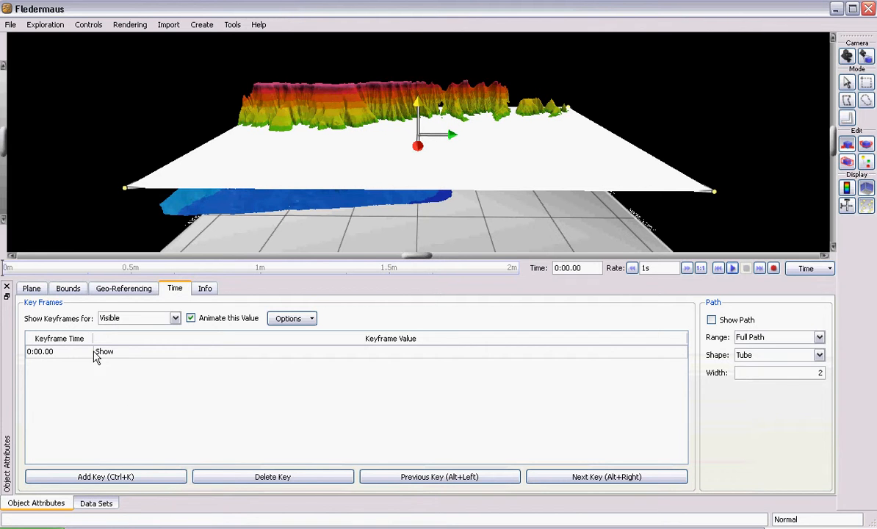
# Hide the plane at 0:00.00 so that its first visibility keyframe holds the value Hide
pyautogui.click(92, 503)
pyautogui.click(39, 324)
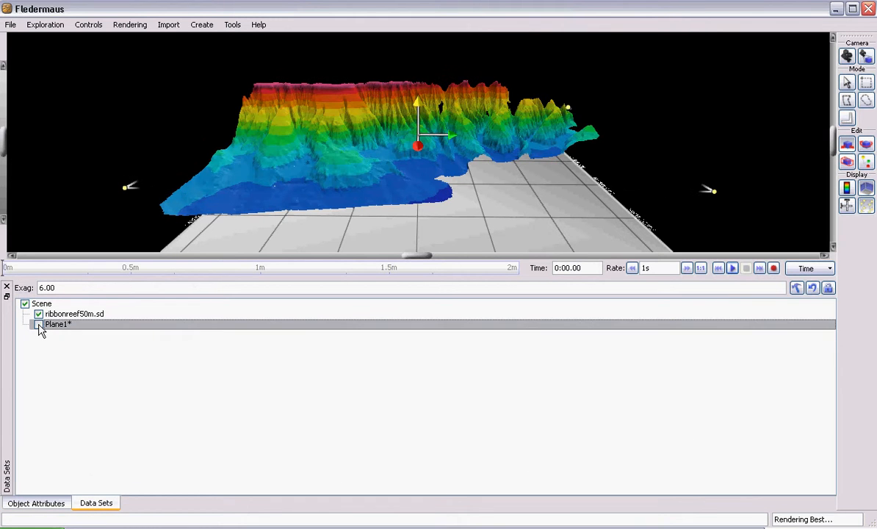
pyautogui.click(45, 504)
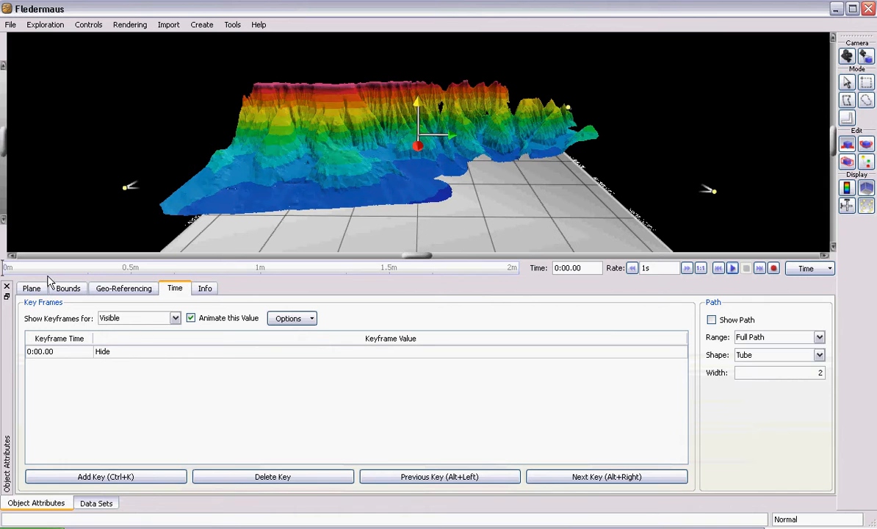
# Move the timeline to 0:29.28 and make the plane visible there to record a Show keyframe
pyautogui.click(128, 269)
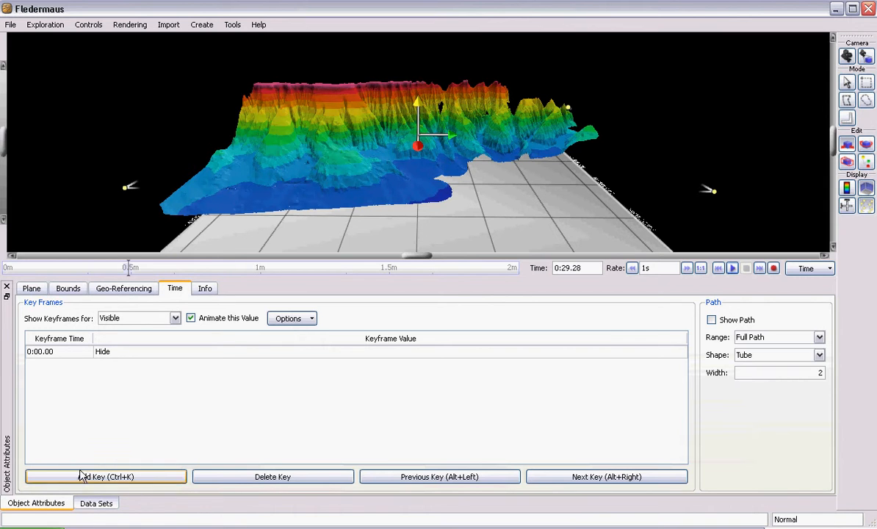
pyautogui.click(88, 504)
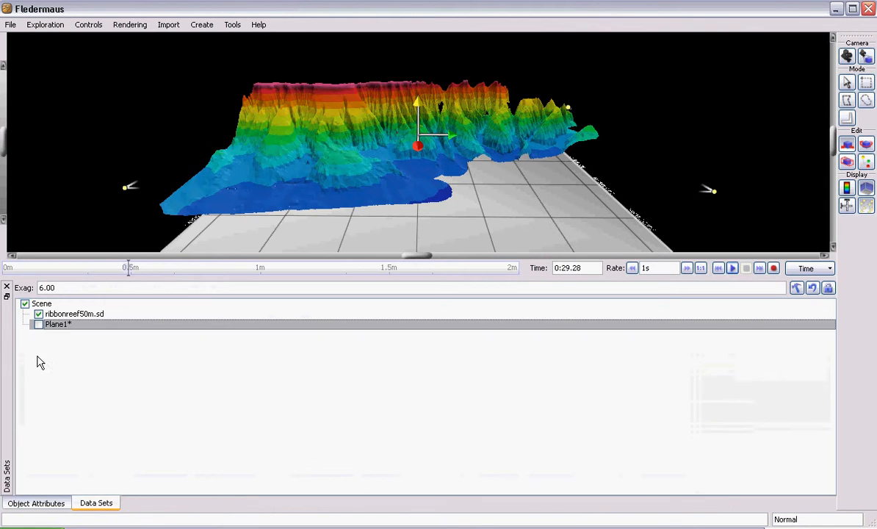
pyautogui.click(38, 324)
pyautogui.click(53, 503)
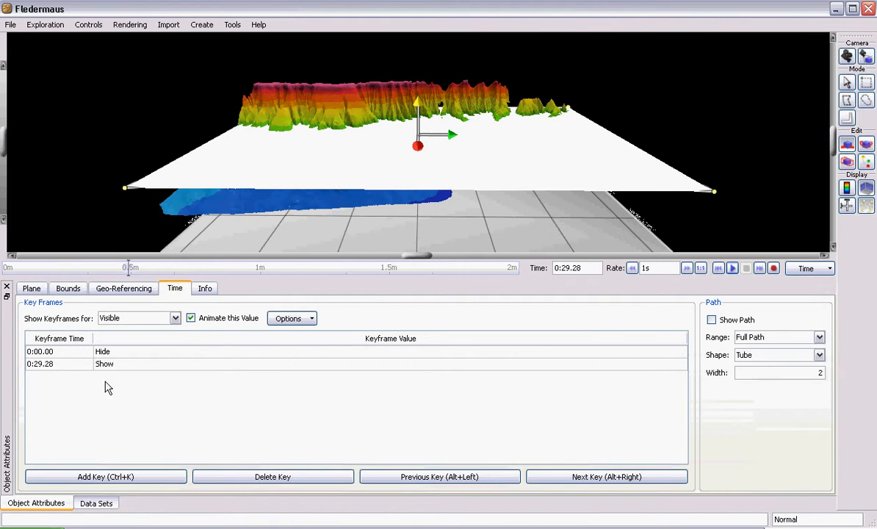
# Preview the plane's visibility change by scrubbing and playing the timeline from about 0:28, then stop playback
pyautogui.click(122, 269)
pyautogui.moveTo(113, 276)
pyautogui.mouseDown()
pyautogui.moveTo(193, 266)
pyautogui.moveTo(123, 276)
pyautogui.mouseUp()
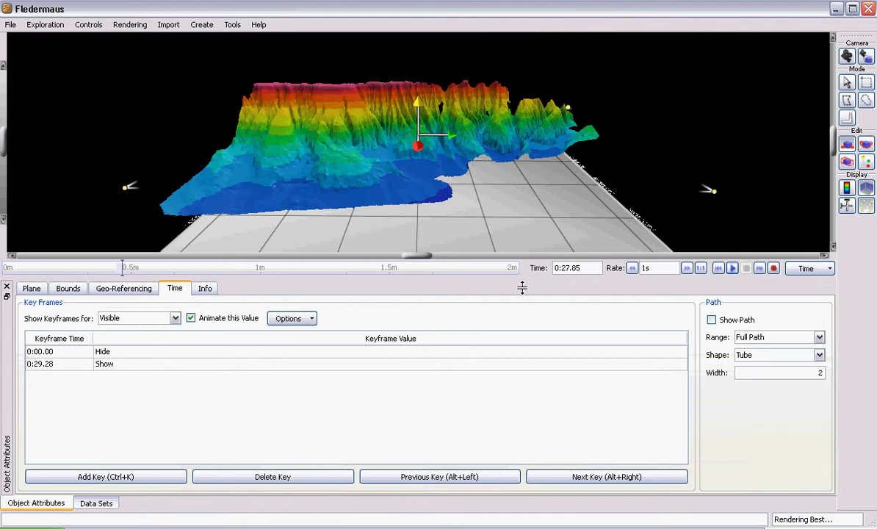
pyautogui.click(731, 269)
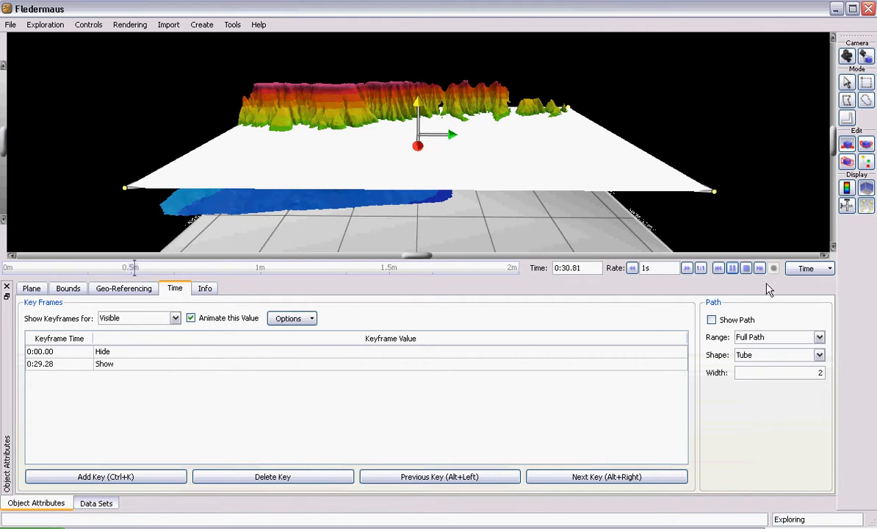
pyautogui.click(745, 268)
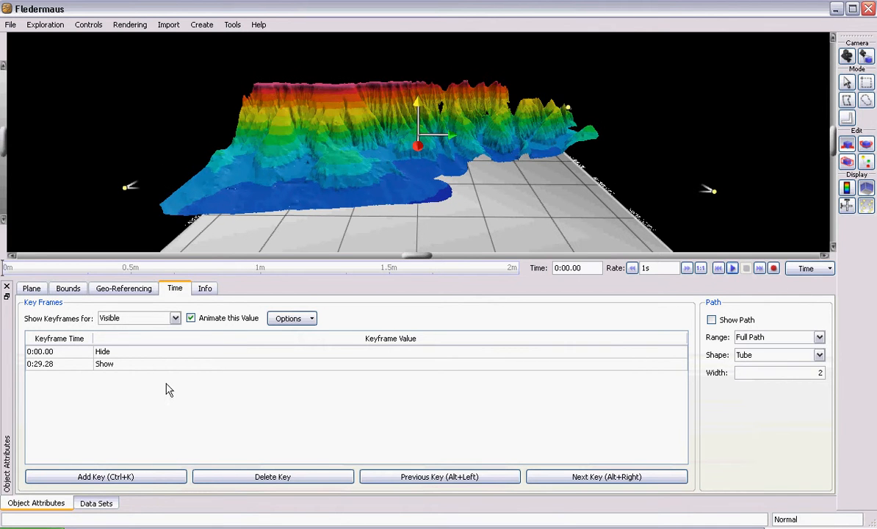
# Return to the plane's visibility keyframe at 0:00.00 and show the plane there so that keyframe holds Show
pyautogui.click(78, 351)
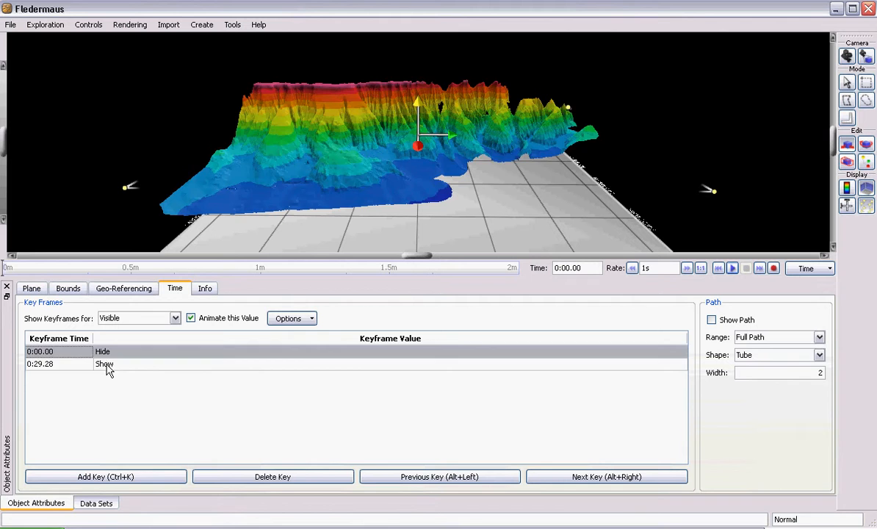
pyautogui.click(107, 366)
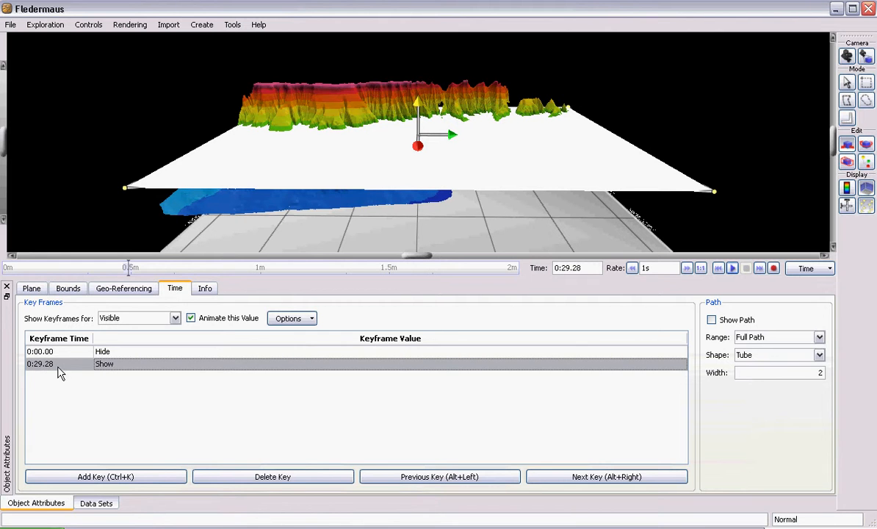
pyautogui.click(107, 353)
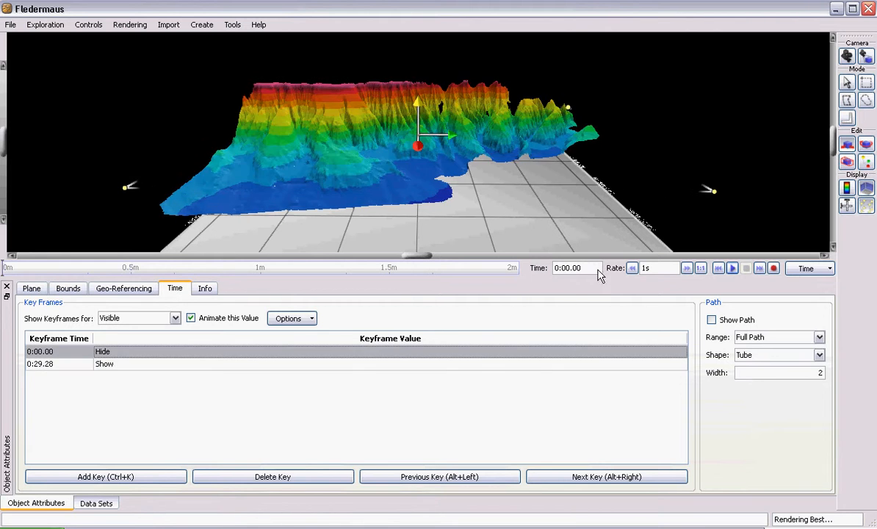
pyautogui.click(88, 502)
pyautogui.click(38, 324)
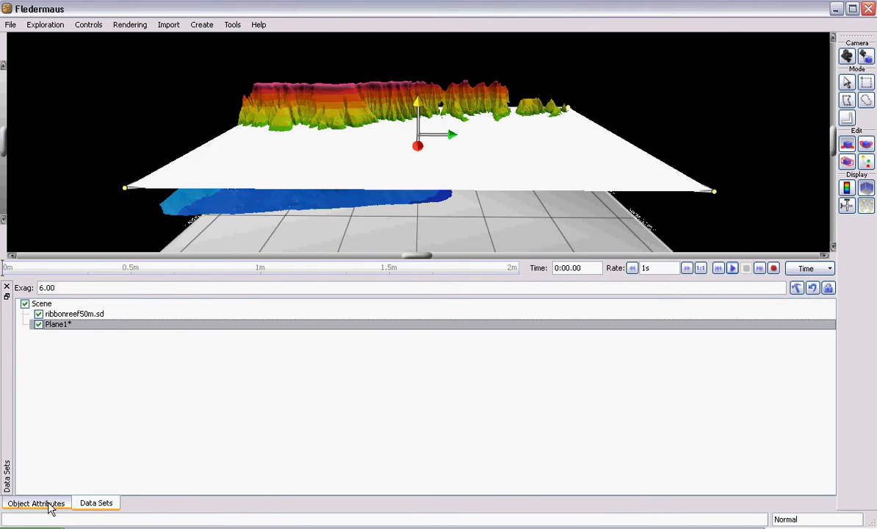
pyautogui.click(48, 503)
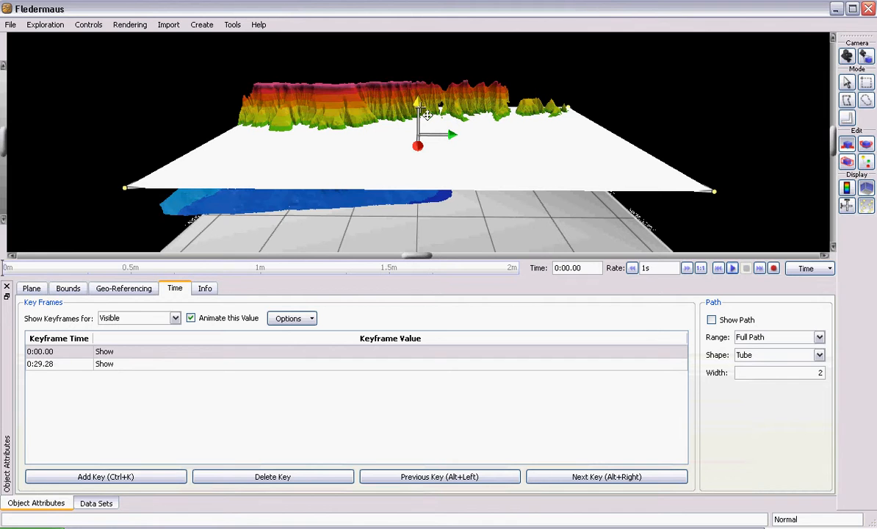
# Stretch the plane in depth to a scale of about 0.82 and record it as a Scale keyframe at 0:00.00
pyautogui.click(150, 316)
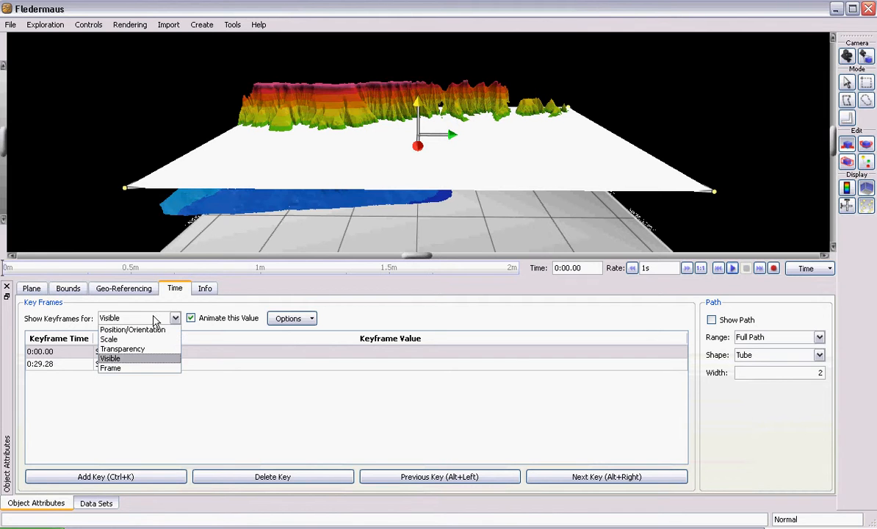
pyautogui.click(122, 341)
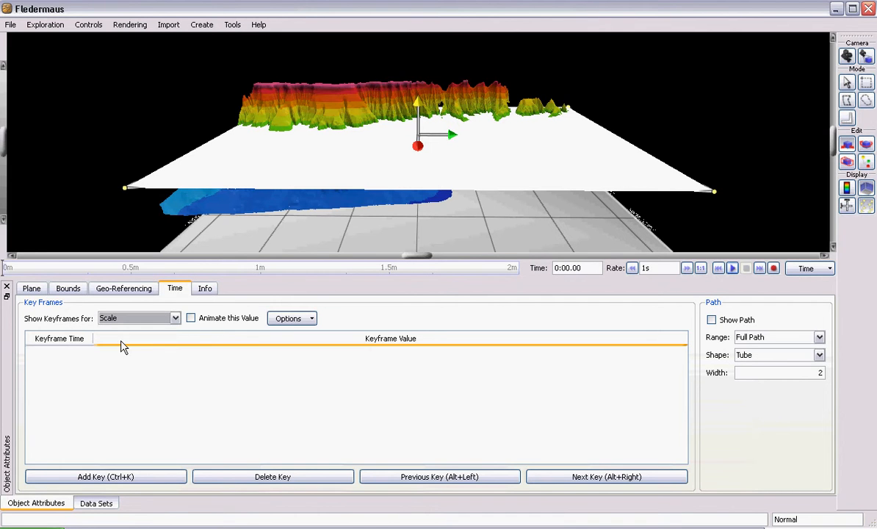
pyautogui.click(847, 162)
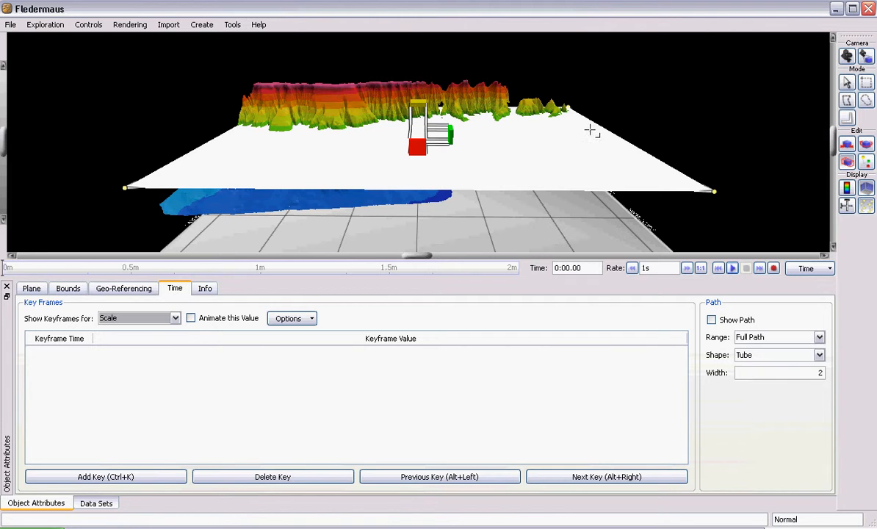
pyautogui.moveTo(417, 146); pyautogui.dragTo(392, 235)
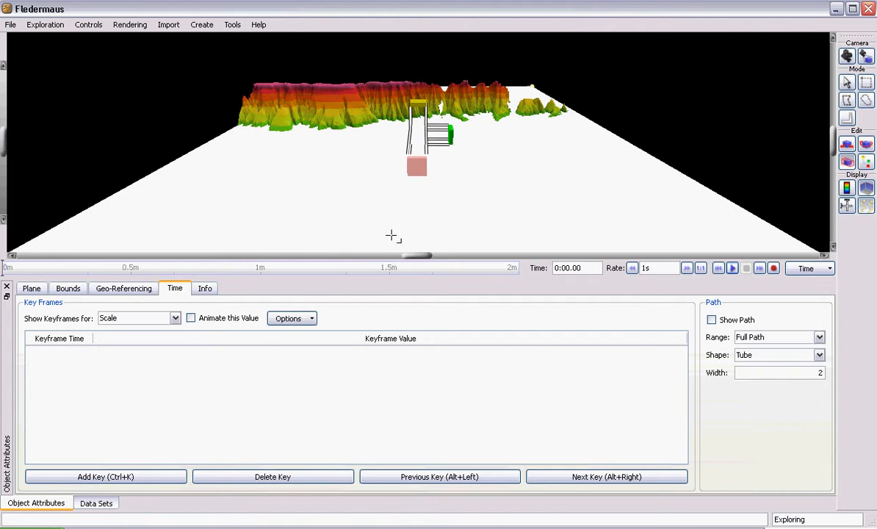
pyautogui.click(157, 475)
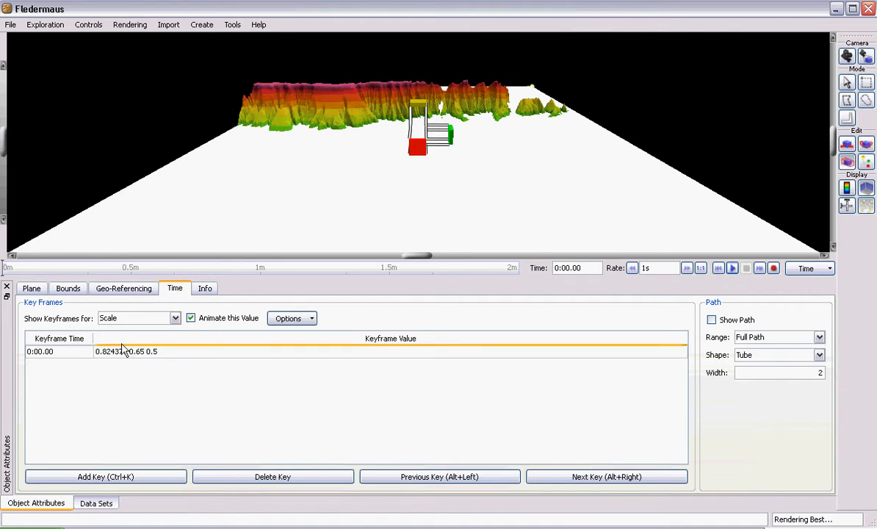
# Shrink the plane's depth scale to about 0.33 at 0:10.03 as a second Scale keyframe and play back the scaling
pyautogui.click(45, 269)
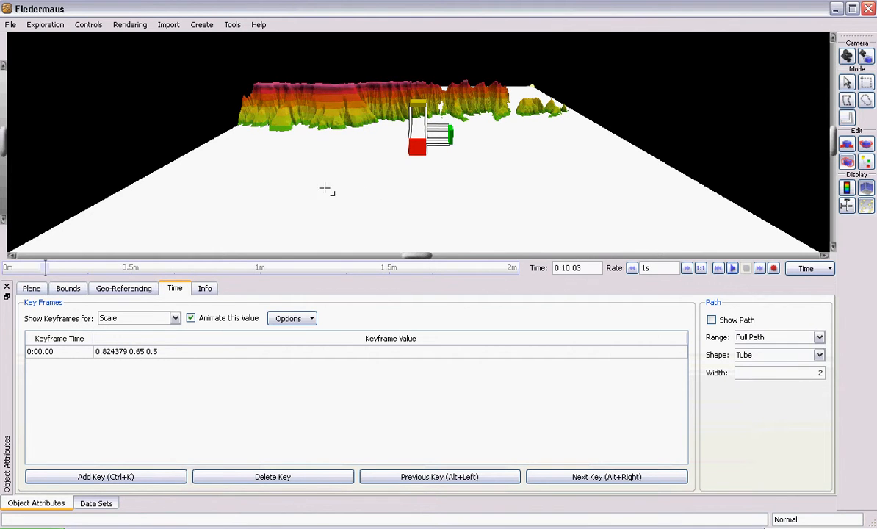
pyautogui.moveTo(418, 151); pyautogui.dragTo(419, 110)
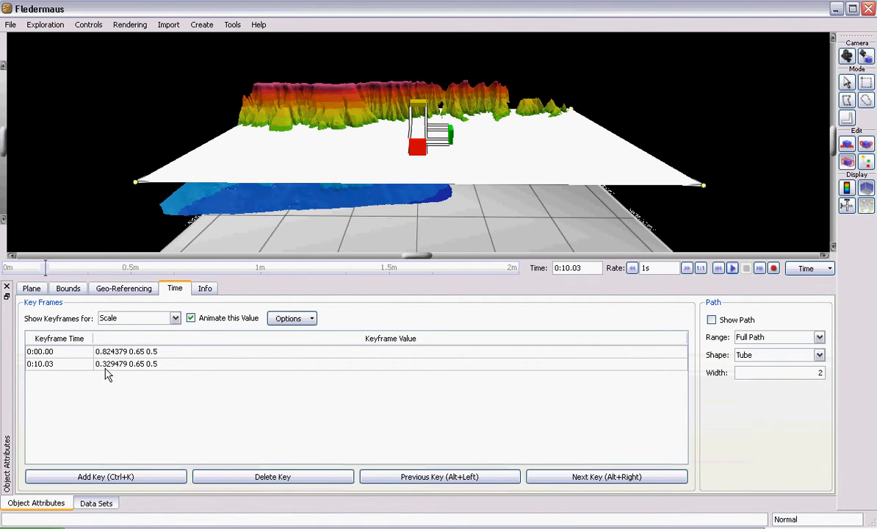
pyautogui.click(732, 268)
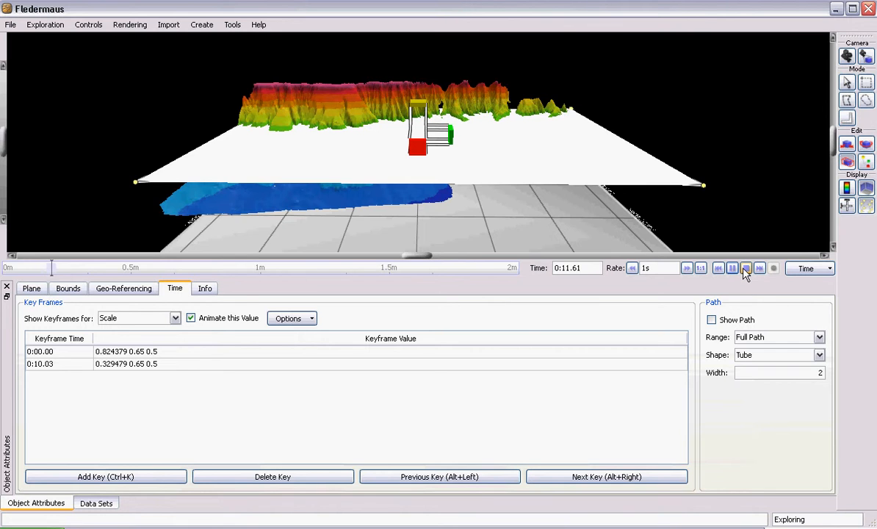
pyautogui.click(745, 269)
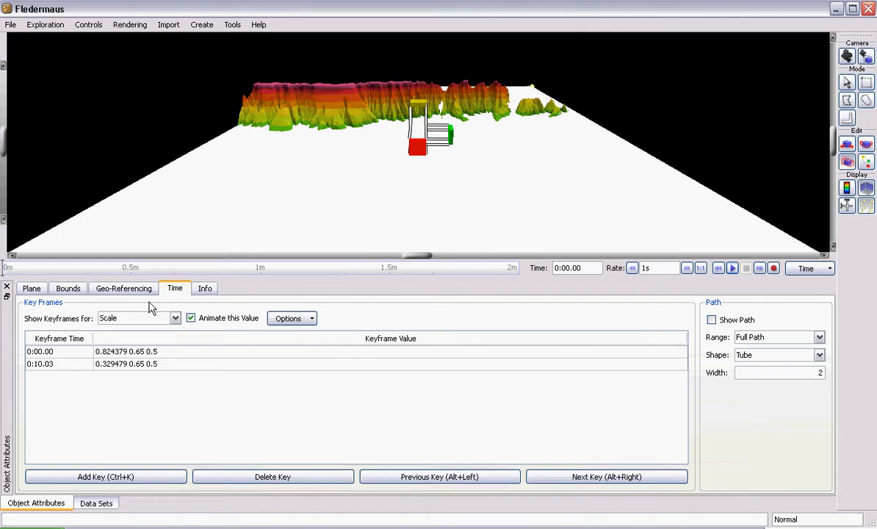
# Turn off animation of the plane's Scale, deleting all its keyframes, and shrink the plane in depth so the lower reef is exposed
pyautogui.click(191, 318)
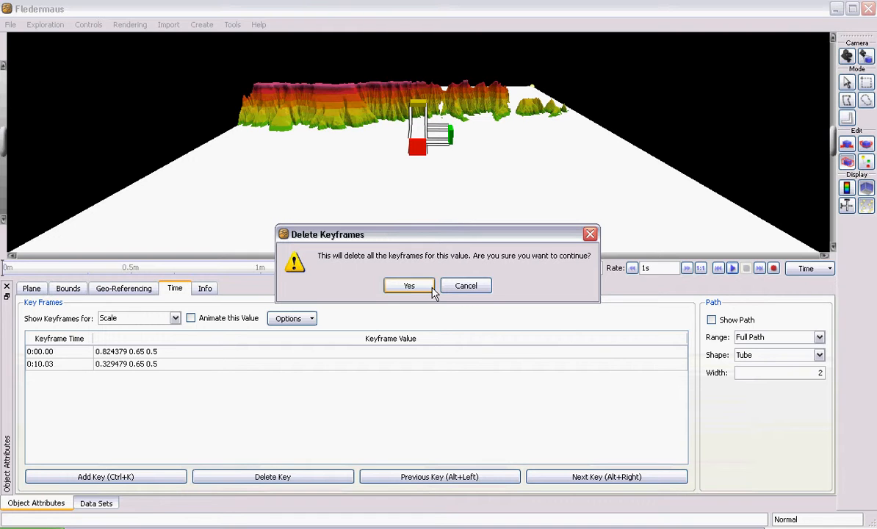
pyautogui.click(408, 285)
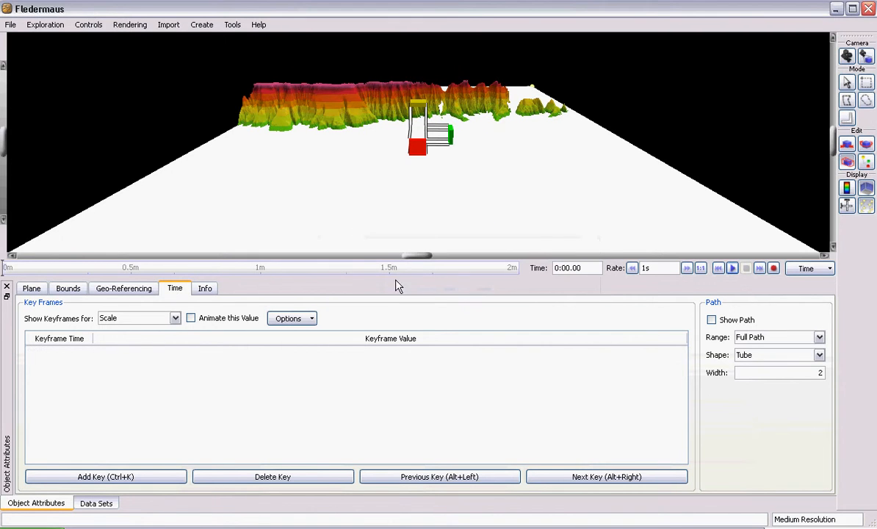
pyautogui.moveTo(422, 130)
pyautogui.mouseDown()
pyautogui.moveTo(428, 113)
pyautogui.moveTo(418, 137)
pyautogui.mouseUp()
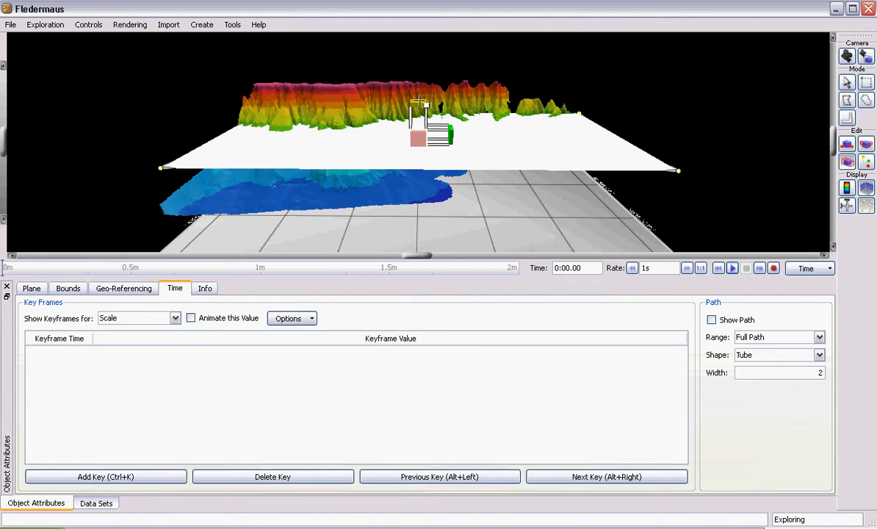
# Lower the plane to a height of -1500 and record it as a Position/Orientation keyframe at 0:00.00
pyautogui.click(175, 318)
pyautogui.click(129, 329)
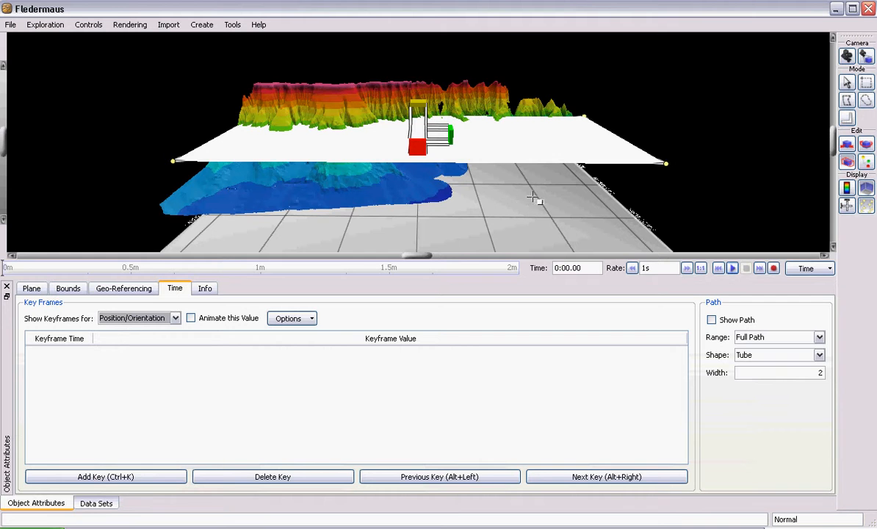
pyautogui.click(846, 146)
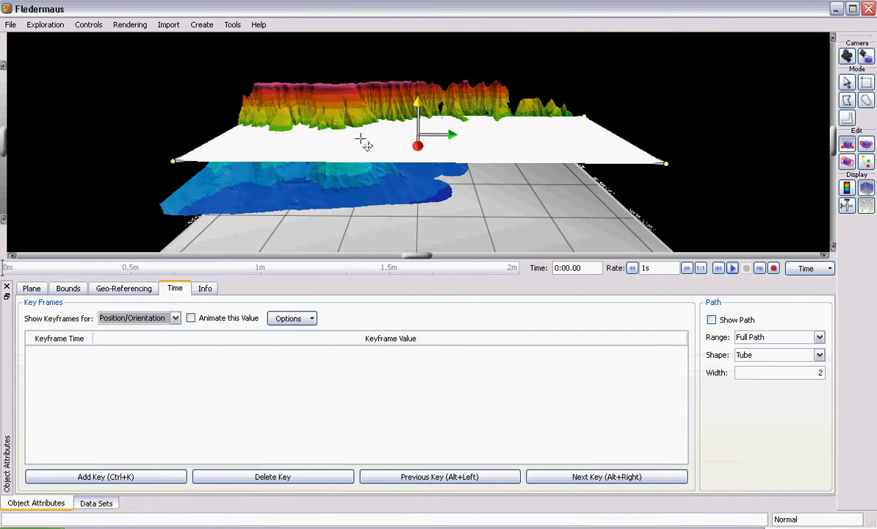
pyautogui.moveTo(417, 109); pyautogui.dragTo(439, 127)
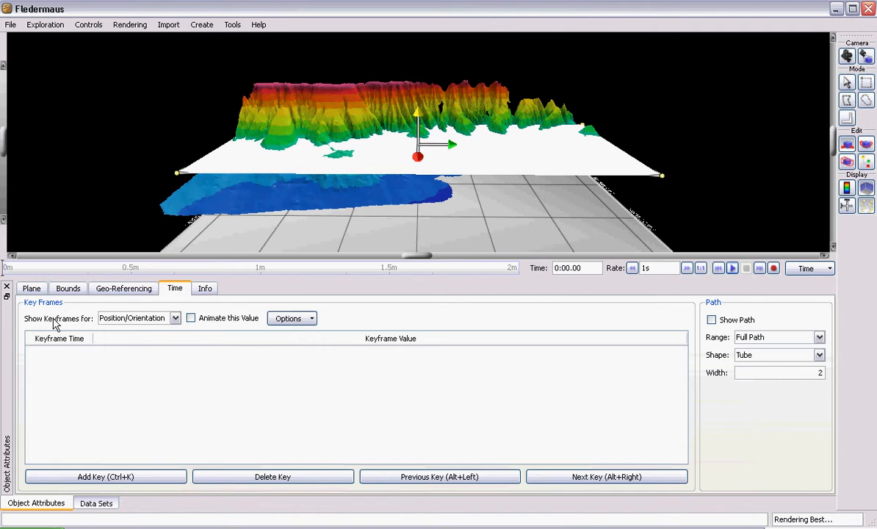
pyautogui.click(31, 288)
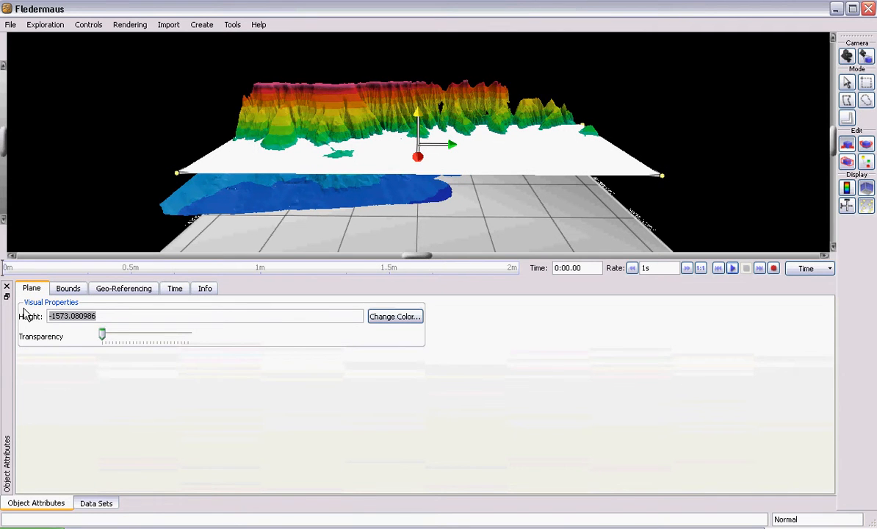
pyautogui.write('-1500')
pyautogui.press('Return')
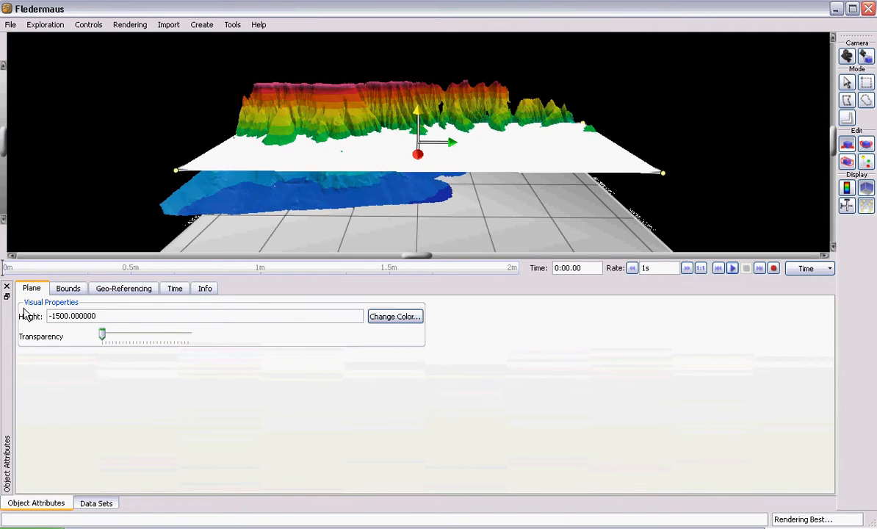
pyautogui.click(175, 289)
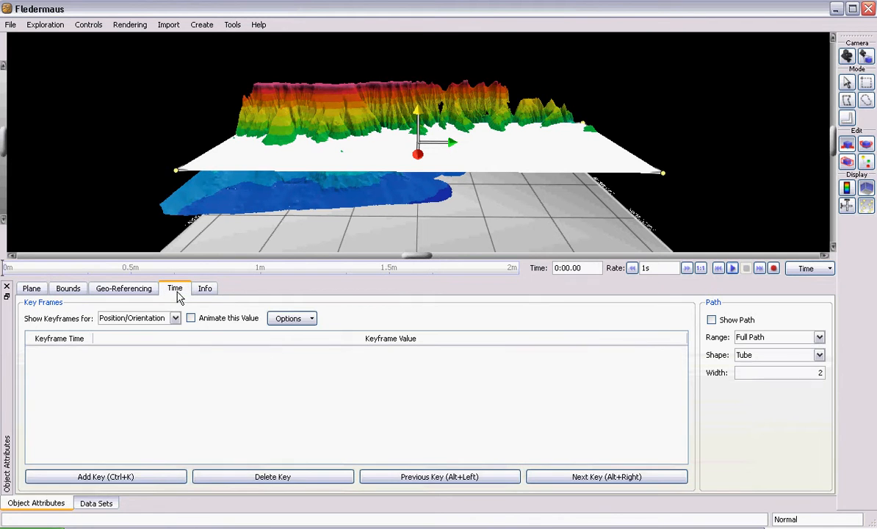
pyautogui.click(136, 475)
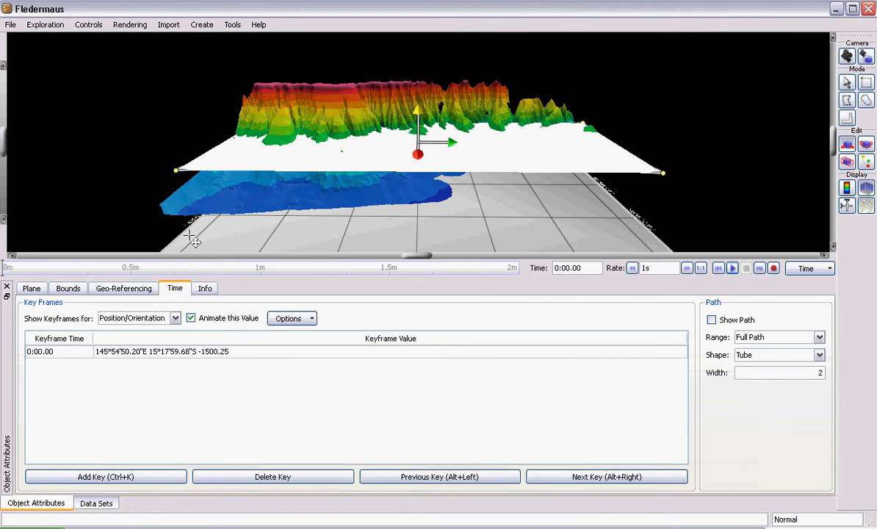
# Move the timeline to 0:04.14 and raise the plane to a height of -1000 to record a second position keyframe
pyautogui.click(20, 270)
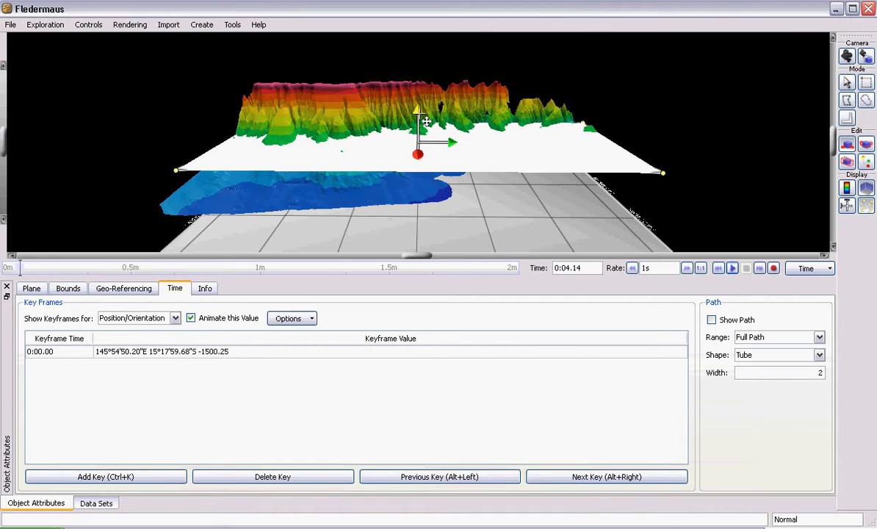
pyautogui.moveTo(425, 120); pyautogui.dragTo(427, 100)
pyautogui.click(32, 288)
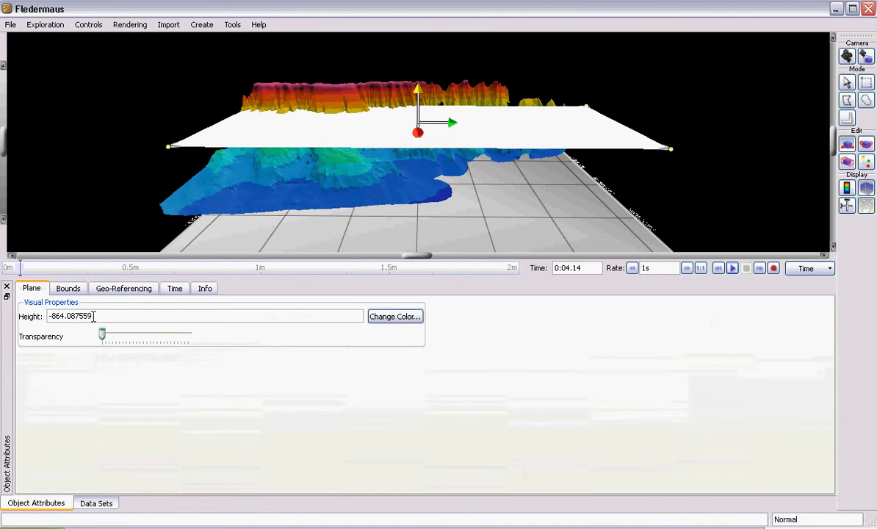
pyautogui.moveTo(112, 317); pyautogui.dragTo(47, 314)
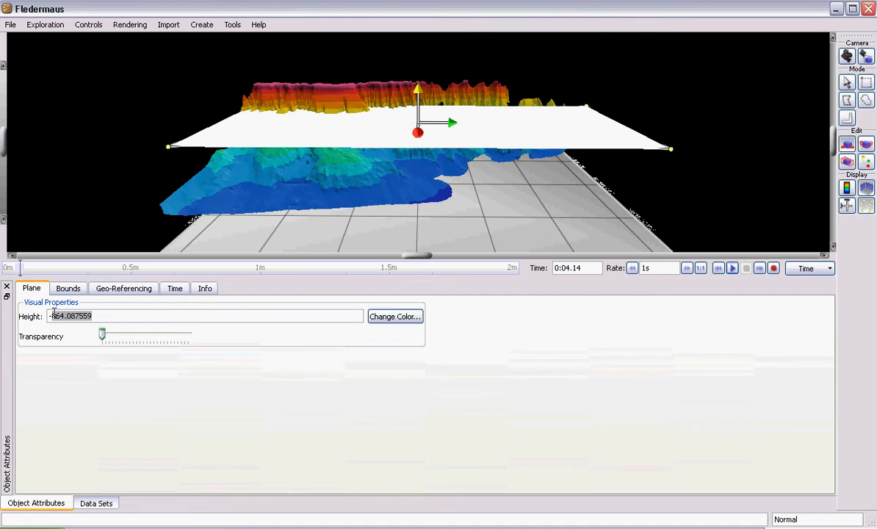
pyautogui.write('1000')
pyautogui.press('Return')
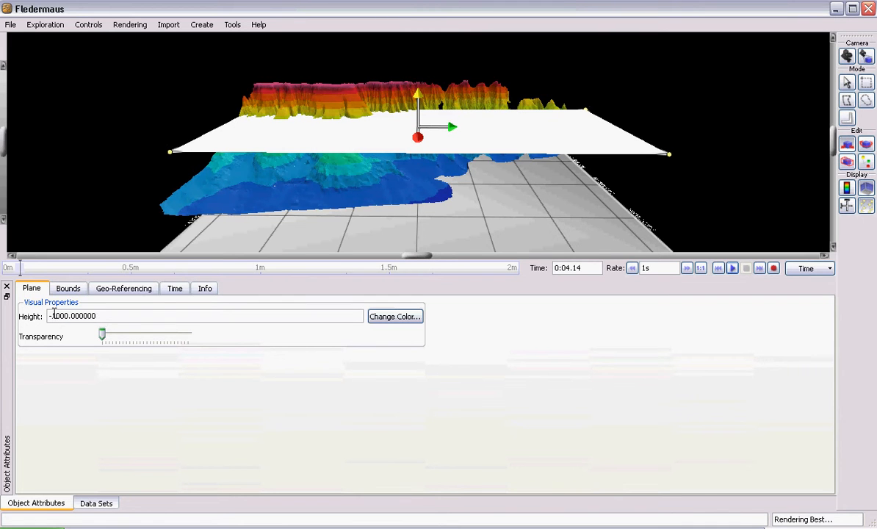
pyautogui.click(176, 288)
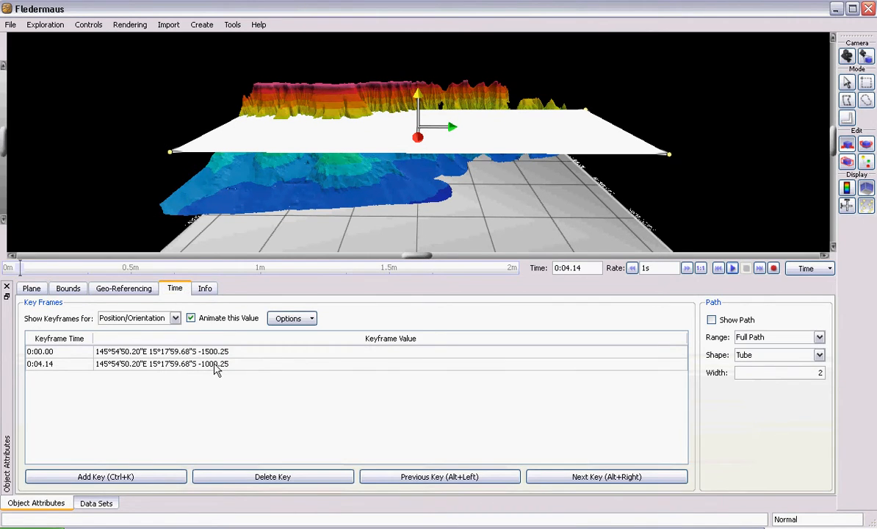
# Add a third position keyframe at 0:07.80 and set the plane's height there to -500
pyautogui.click(154, 476)
pyautogui.click(36, 271)
pyautogui.click(149, 476)
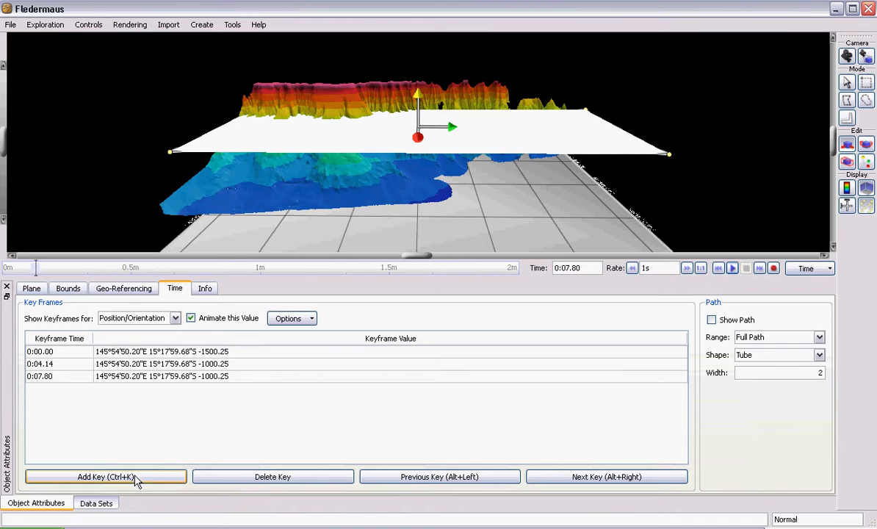
pyautogui.moveTo(419, 101)
pyautogui.mouseDown()
pyautogui.moveTo(417, 86)
pyautogui.moveTo(417, 103)
pyautogui.mouseUp()
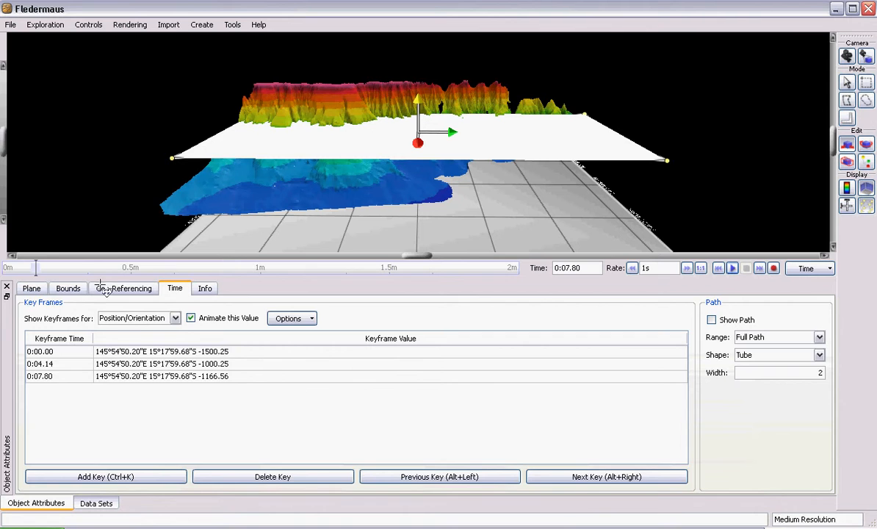
pyautogui.click(29, 288)
pyautogui.moveTo(100, 315); pyautogui.dragTo(61, 315)
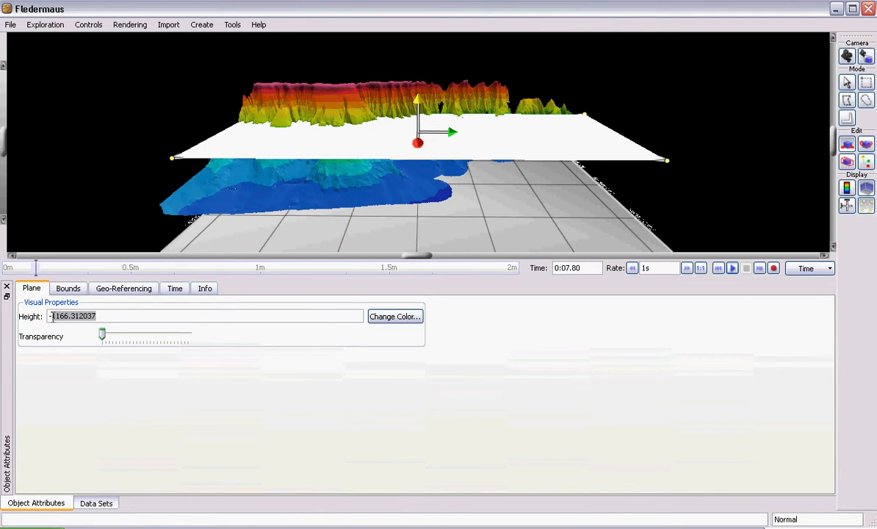
pyautogui.write('3')
pyautogui.press('Return')
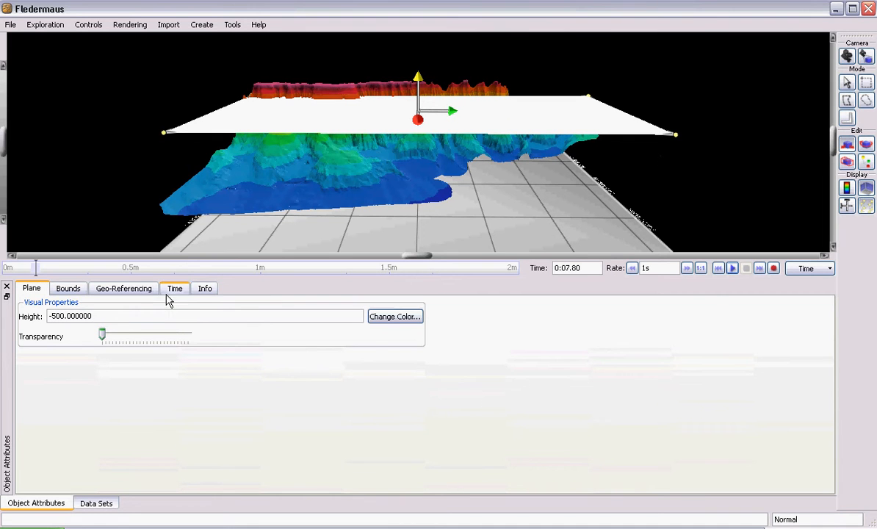
pyautogui.click(174, 290)
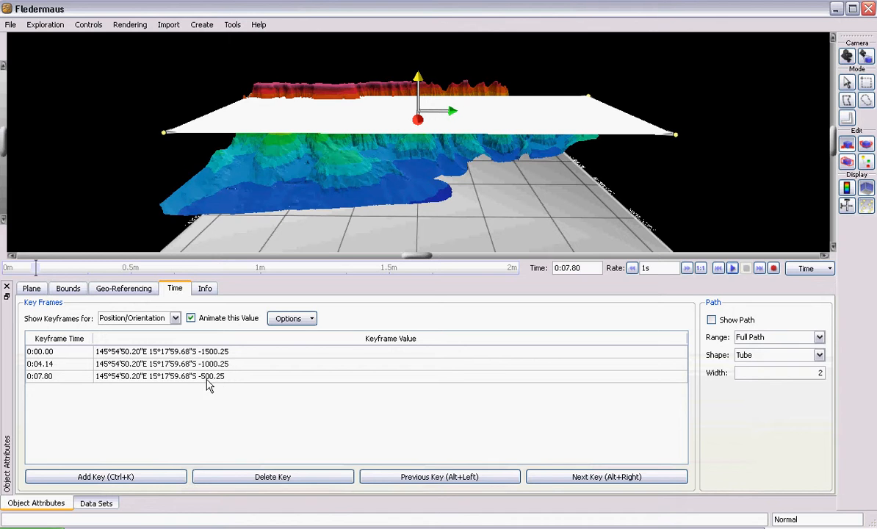
# Play the plane's position animation from the start of the timeline
pyautogui.click(718, 269)
pyautogui.click(732, 268)
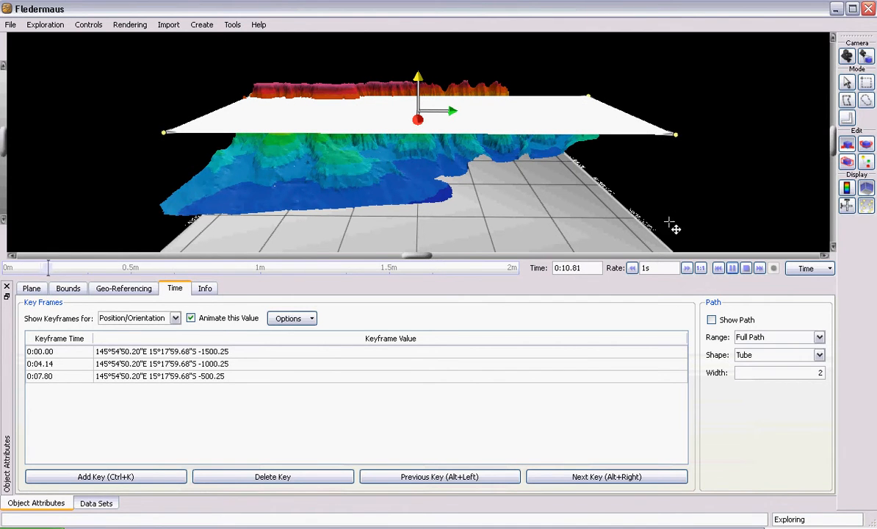
# Stop the playback, lower the plane to about -1842 and clear all of its existing Position/Orientation keyframes, keeping that value animated
pyautogui.click(746, 268)
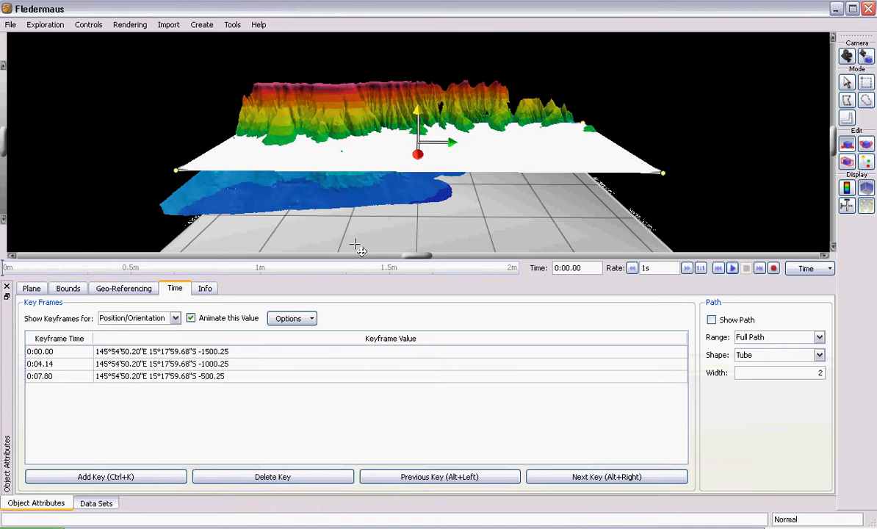
pyautogui.moveTo(425, 120); pyautogui.dragTo(417, 138)
pyautogui.click(191, 318)
pyautogui.click(409, 286)
pyautogui.click(191, 319)
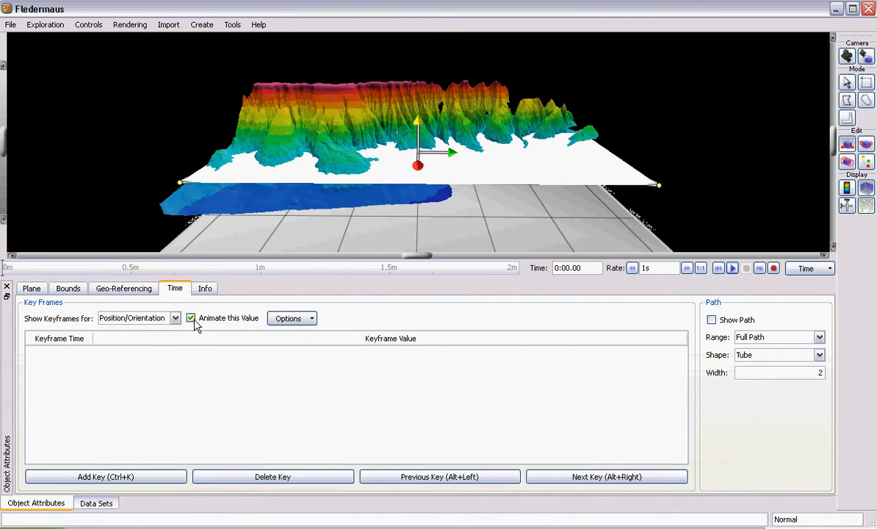
# Record a position keyframe at 0:00.00, and a second one at 0:06.84 with the plane raised to about -1134
pyautogui.click(117, 477)
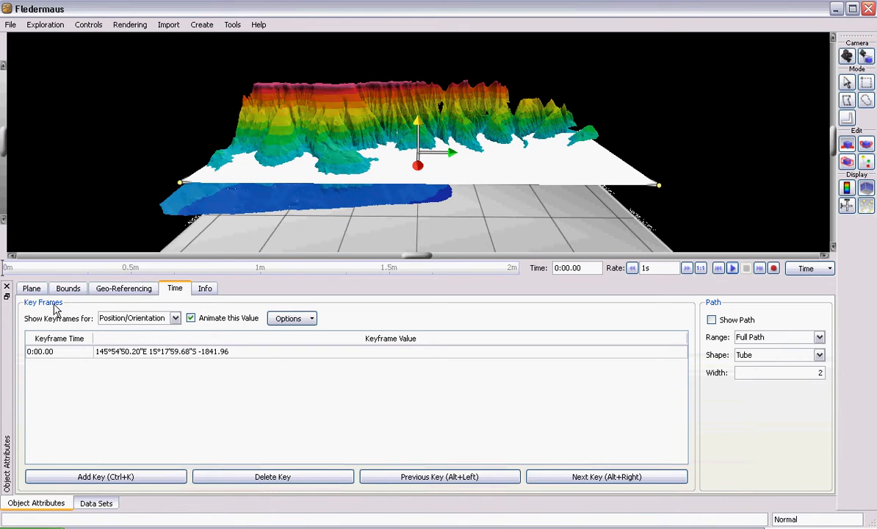
pyautogui.click(31, 267)
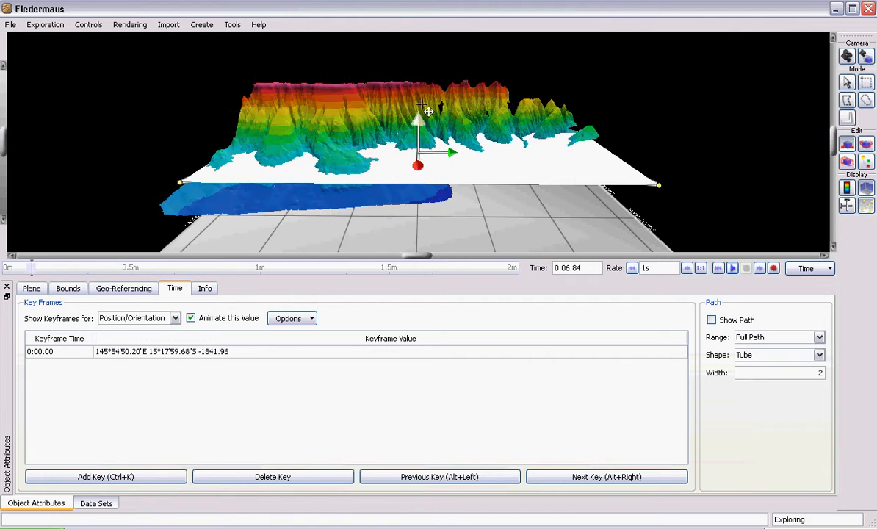
pyautogui.moveTo(417, 119); pyautogui.dragTo(419, 96)
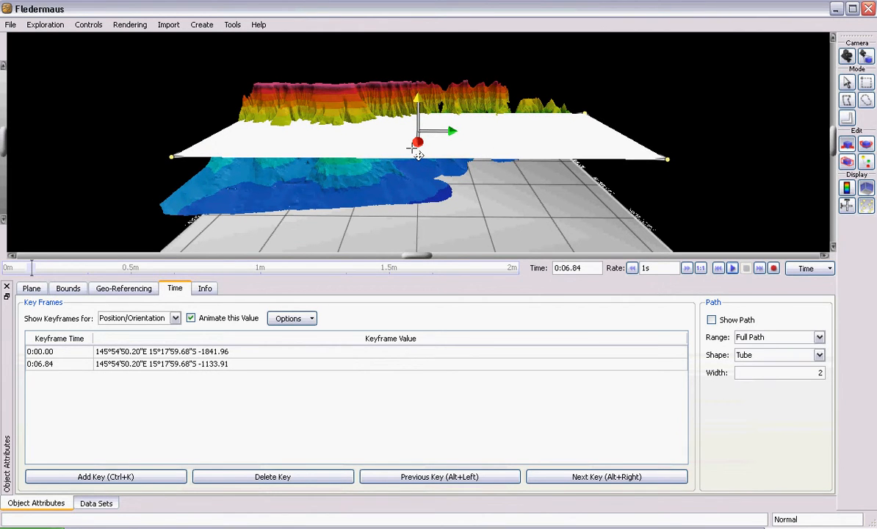
# Add two position keyframes at 0:10.98 and 0:14.16 that hold the plane at its current height
pyautogui.moveTo(32, 268); pyautogui.dragTo(49, 264)
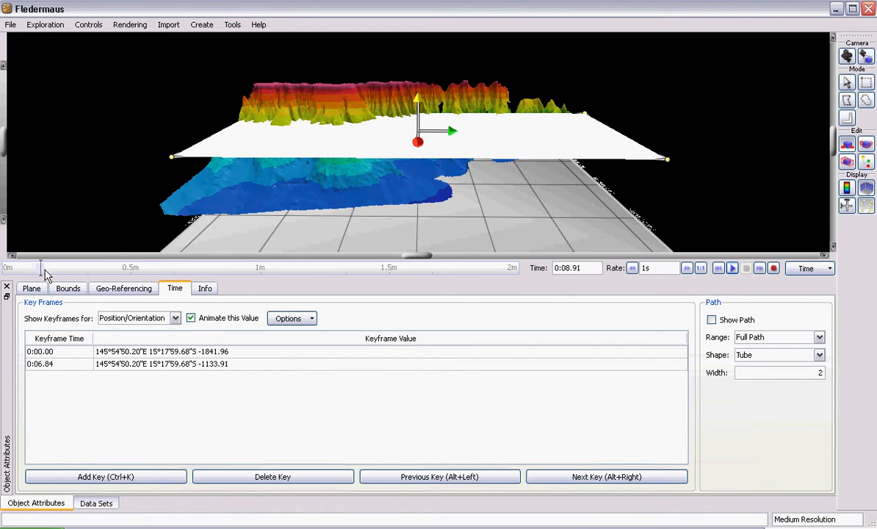
pyautogui.click(139, 478)
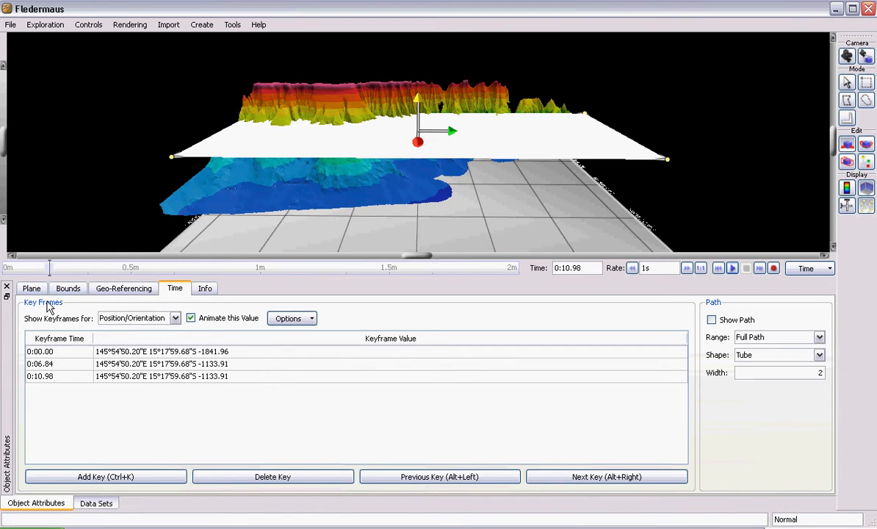
pyautogui.click(63, 268)
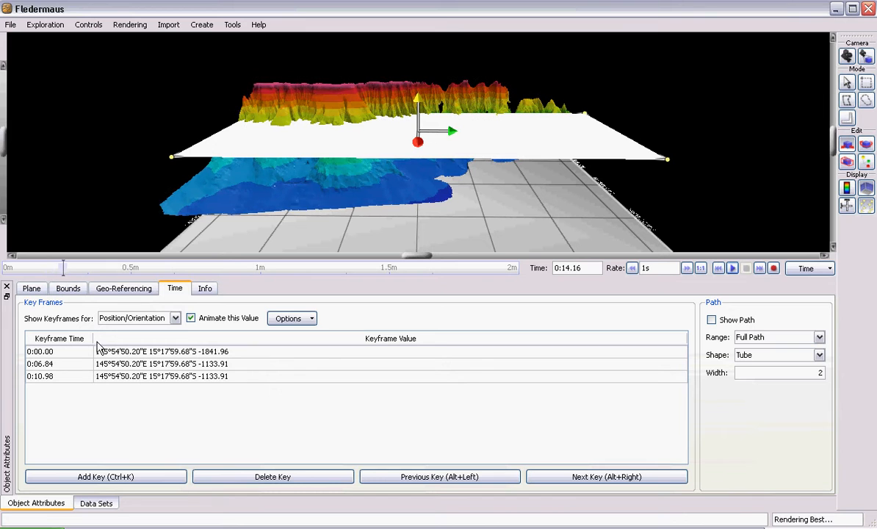
pyautogui.click(94, 477)
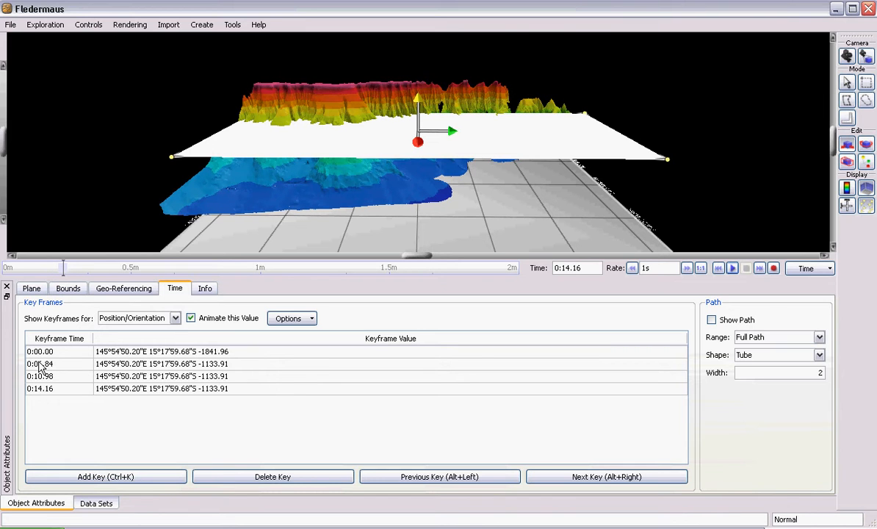
# Raise the plane to about -574 at 0:18.14 and play the animation from the start of the timeline
pyautogui.moveTo(63, 265); pyautogui.dragTo(79, 266)
pyautogui.moveTo(428, 105); pyautogui.dragTo(417, 74)
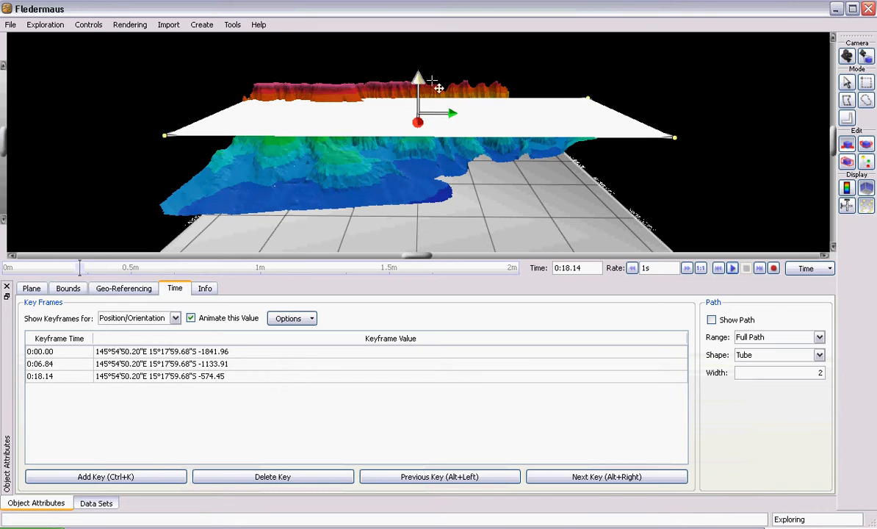
pyautogui.click(718, 269)
pyautogui.click(731, 269)
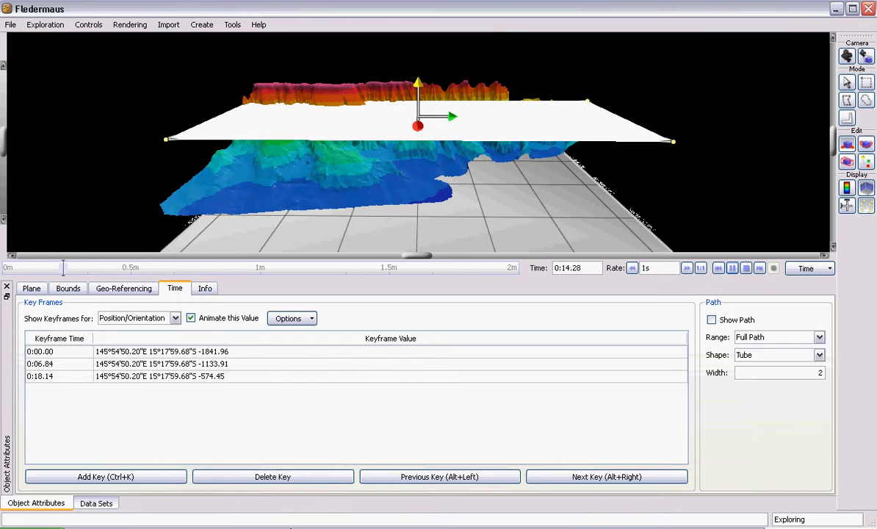
pyautogui.click(745, 268)
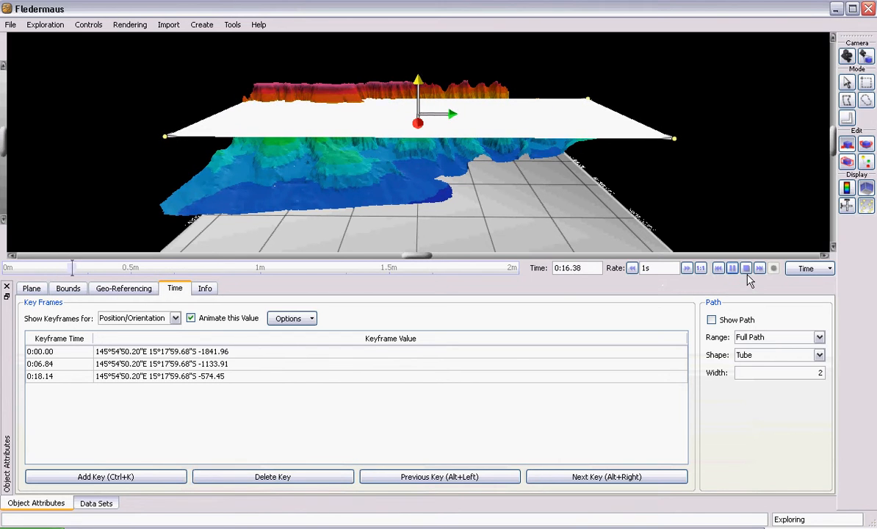
# Delete the position keyframe at 0:18.14 and return to the keyframe at 0:06.84
pyautogui.click(170, 378)
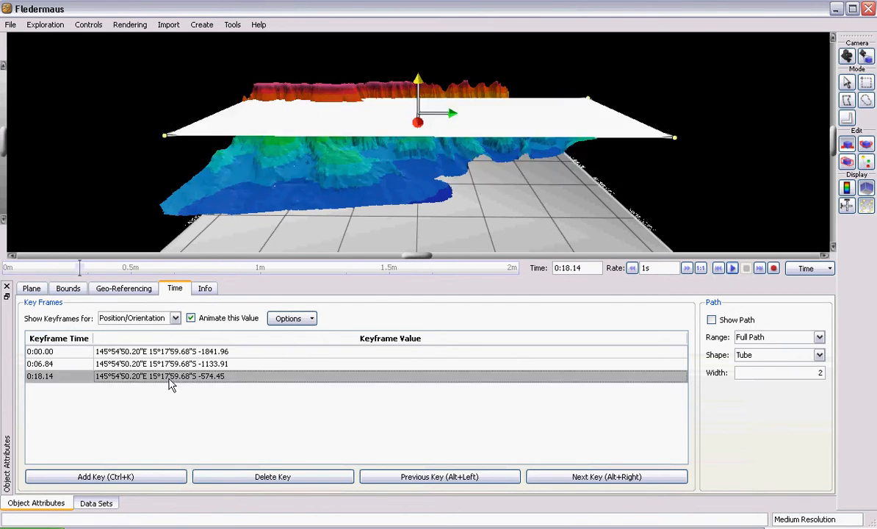
pyautogui.click(284, 475)
pyautogui.click(185, 365)
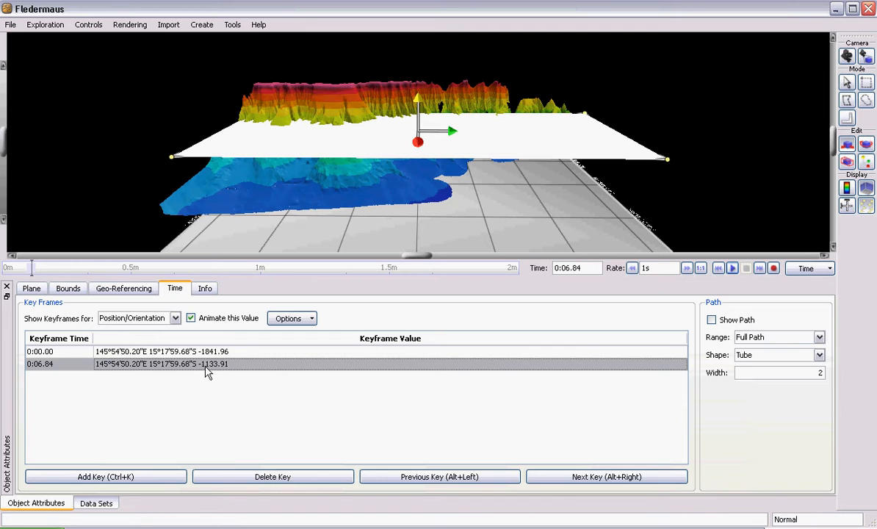
# Hold the plane's height with position keyframes at 0:10.34 and 0:15.44, and raise it to about -401 at 0:22.28
pyautogui.click(46, 266)
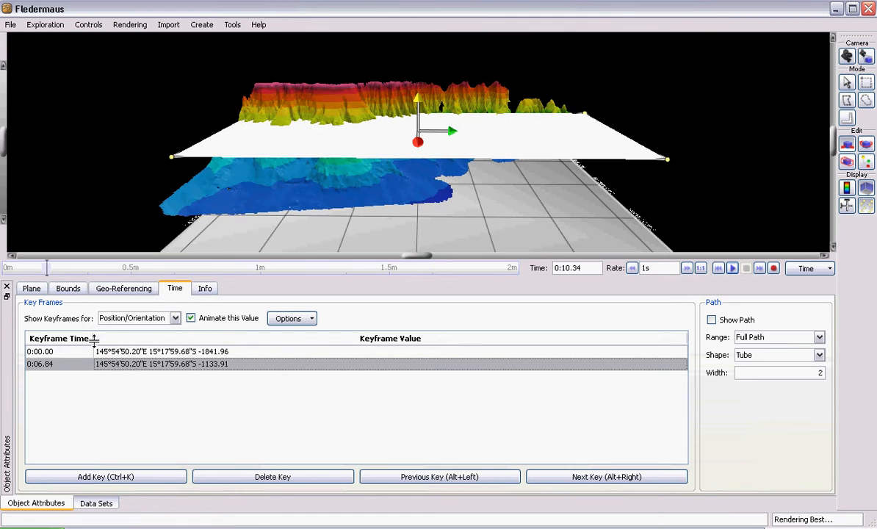
pyautogui.click(134, 476)
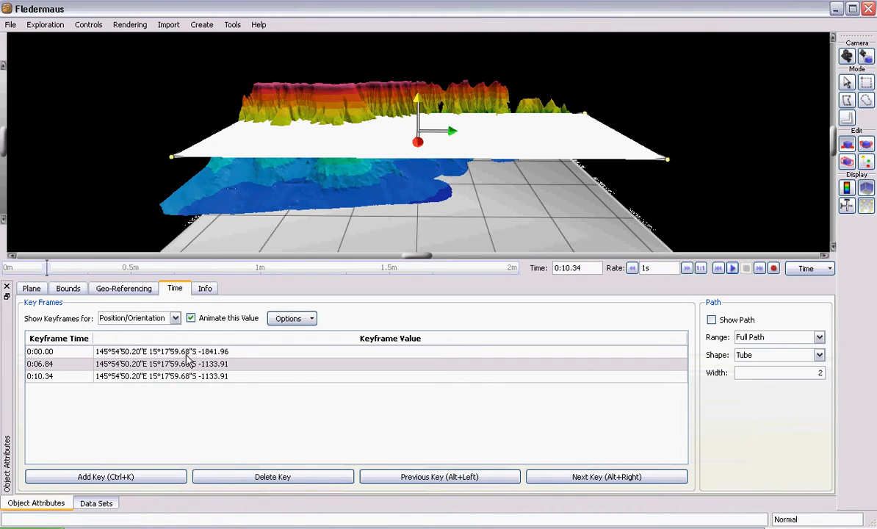
pyautogui.click(69, 266)
pyautogui.click(108, 476)
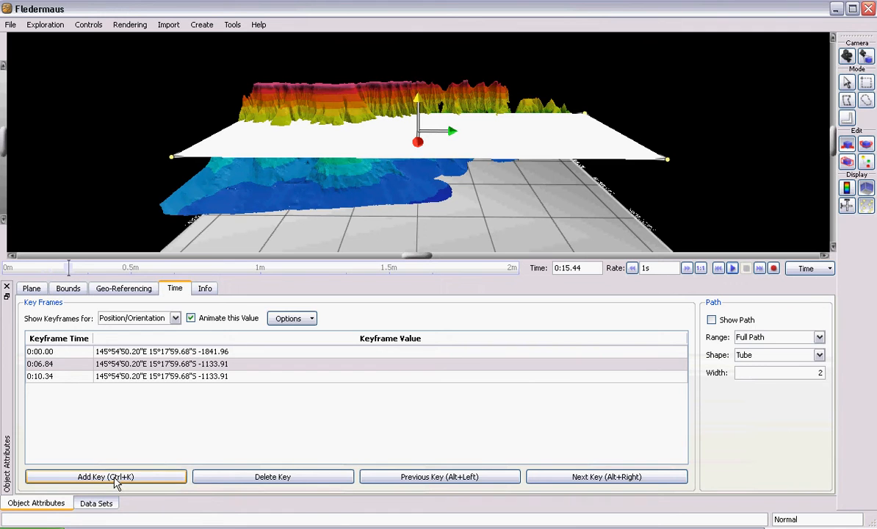
pyautogui.click(99, 269)
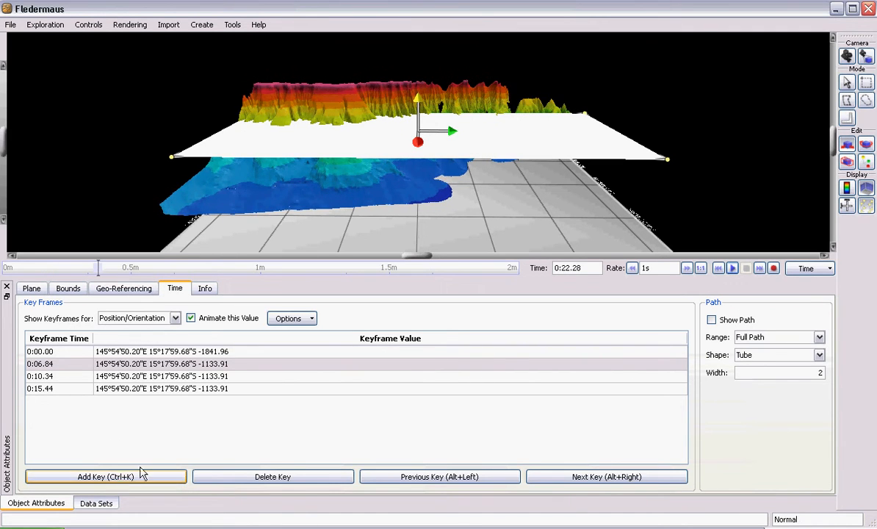
pyautogui.moveTo(423, 101); pyautogui.dragTo(420, 69)
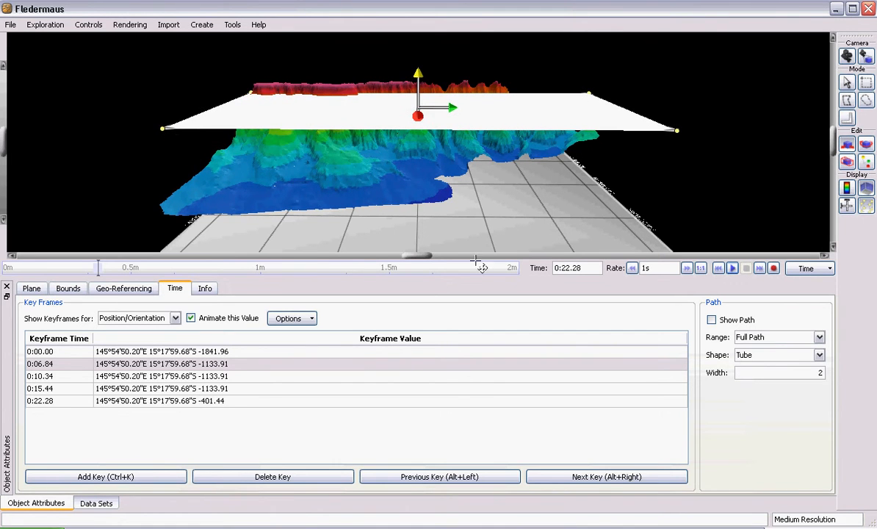
# Play the plane's animation from the start past its last keyframe at 0:22.28 and stop the playback
pyautogui.click(718, 268)
pyautogui.click(732, 268)
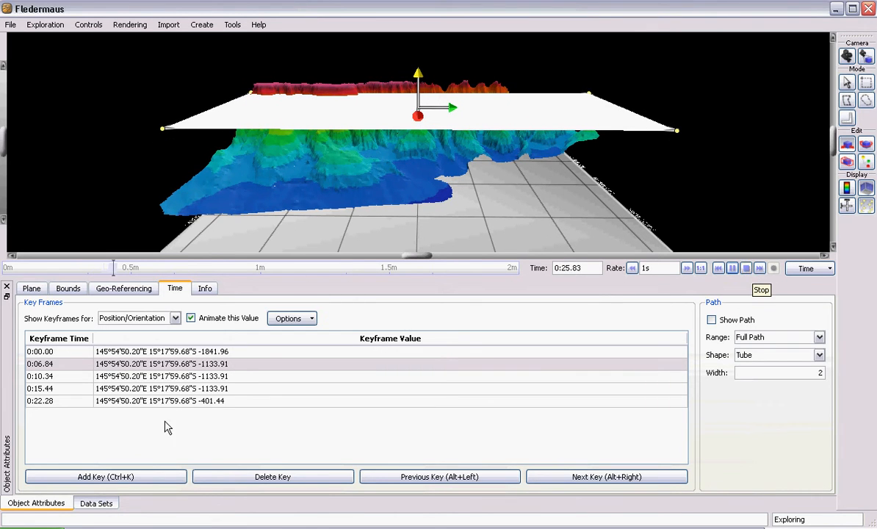
pyautogui.click(745, 269)
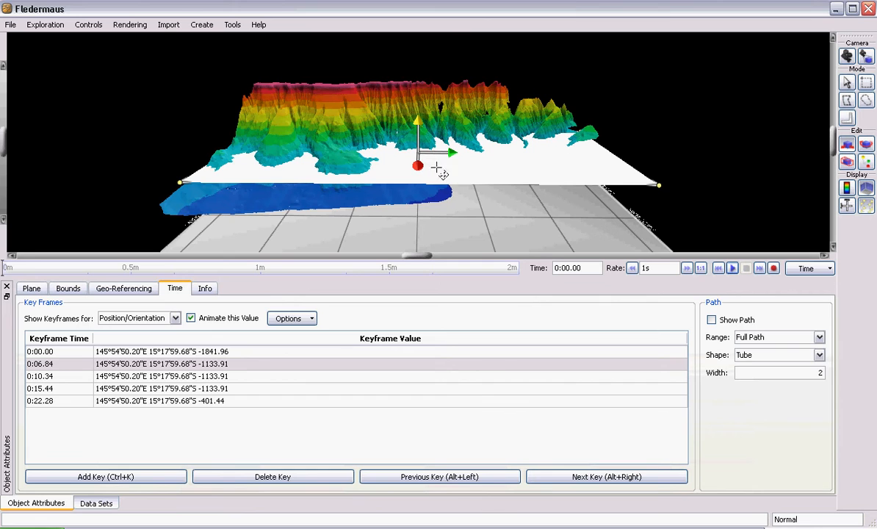
# Review which plane values can be keyframed, the plane's visual properties, and the objects and shapes that can be created
pyautogui.click(175, 318)
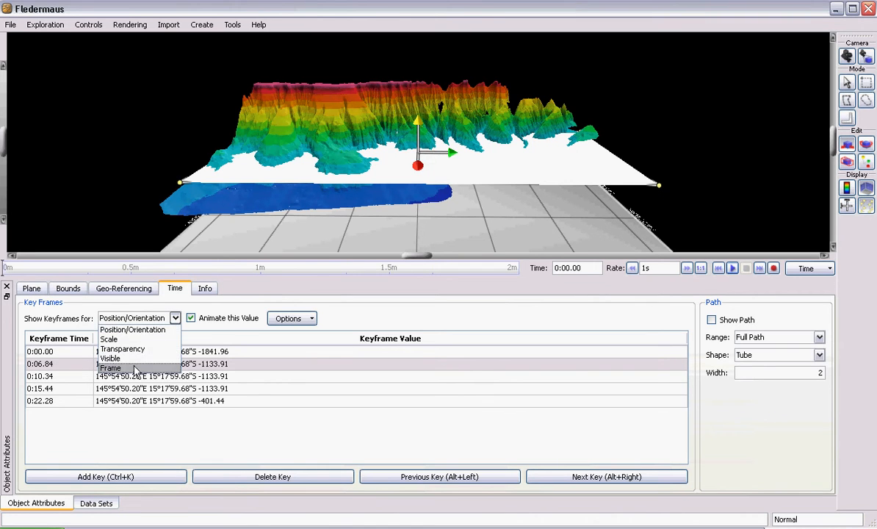
pyautogui.click(174, 295)
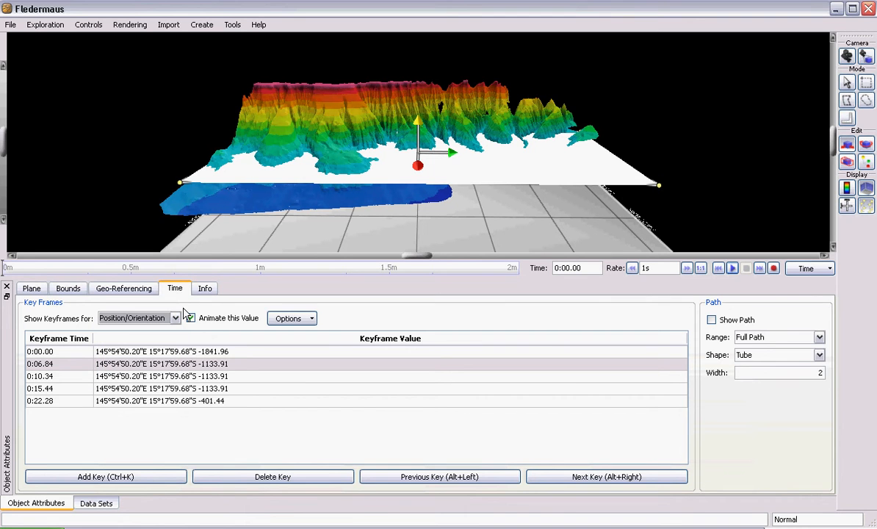
pyautogui.click(37, 289)
pyautogui.click(174, 287)
pyautogui.click(35, 288)
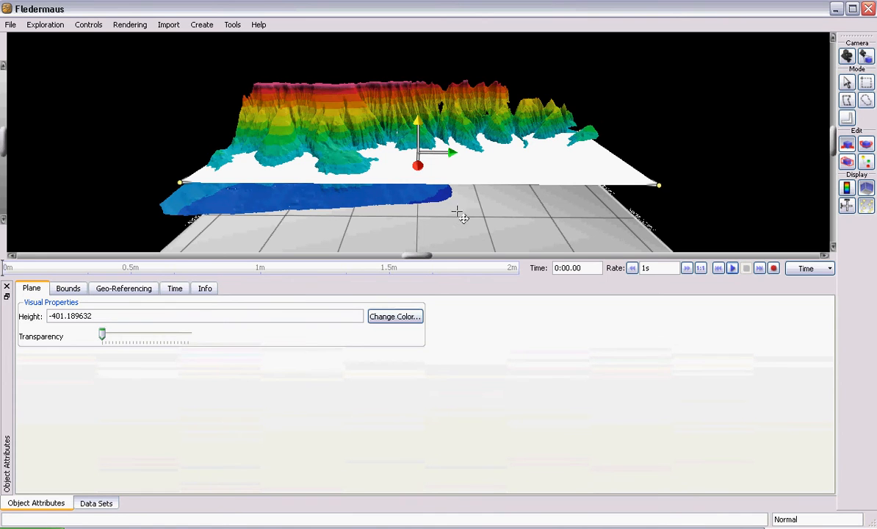
pyautogui.click(202, 25)
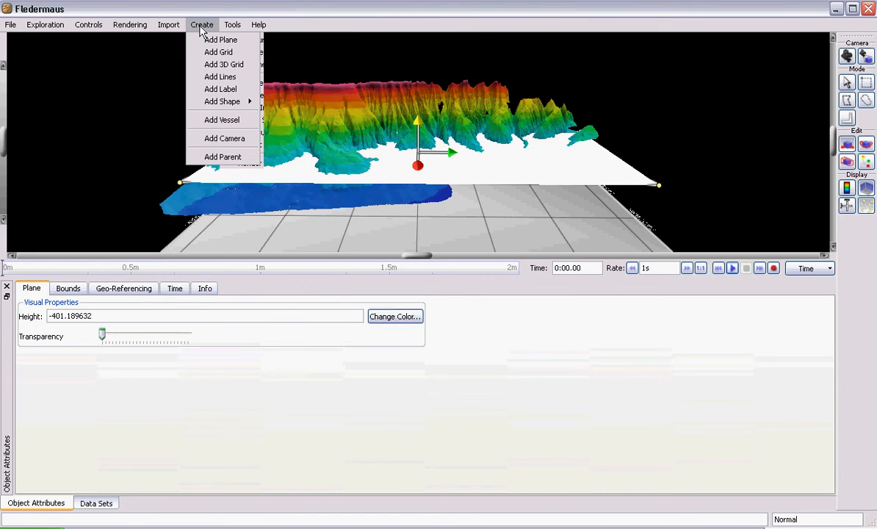
pyautogui.moveTo(246, 101)
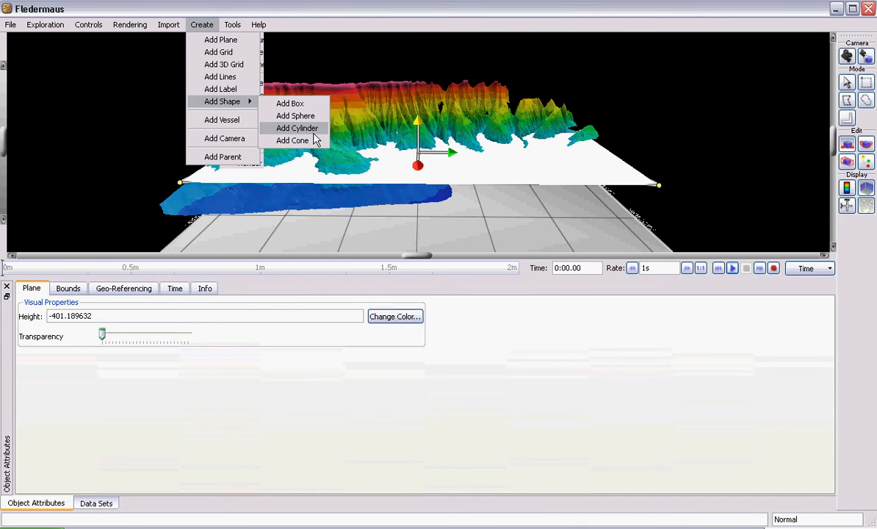
pyautogui.click(413, 24)
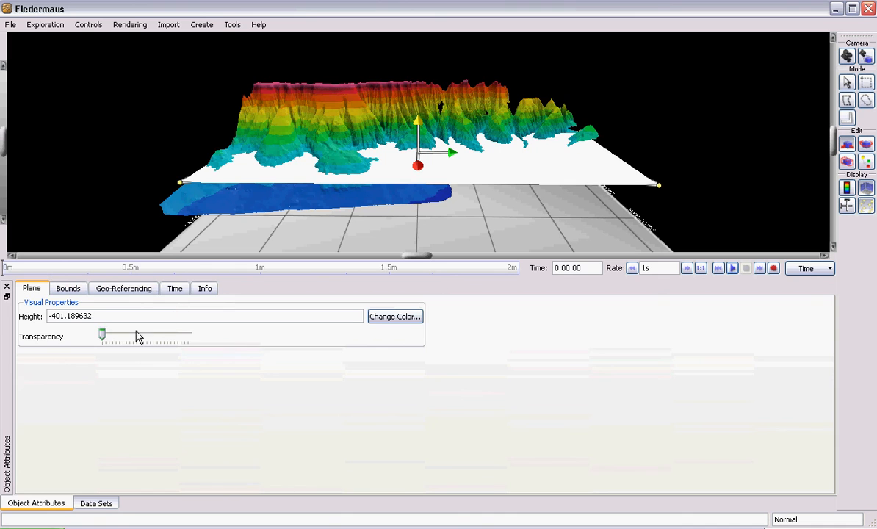
# Examine the scene's data sets, the commands for saving objects and scenes, and the Render Movie tool
pyautogui.click(99, 504)
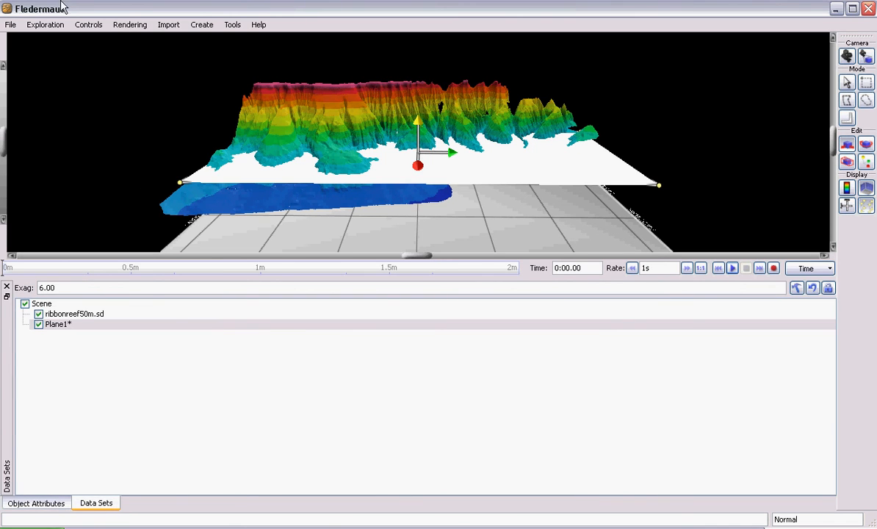
pyautogui.click(10, 26)
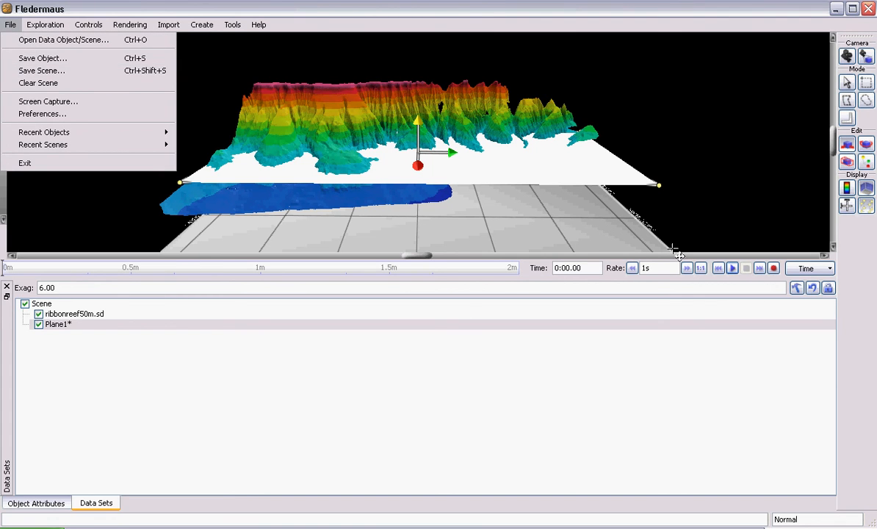
pyautogui.click(460, 367)
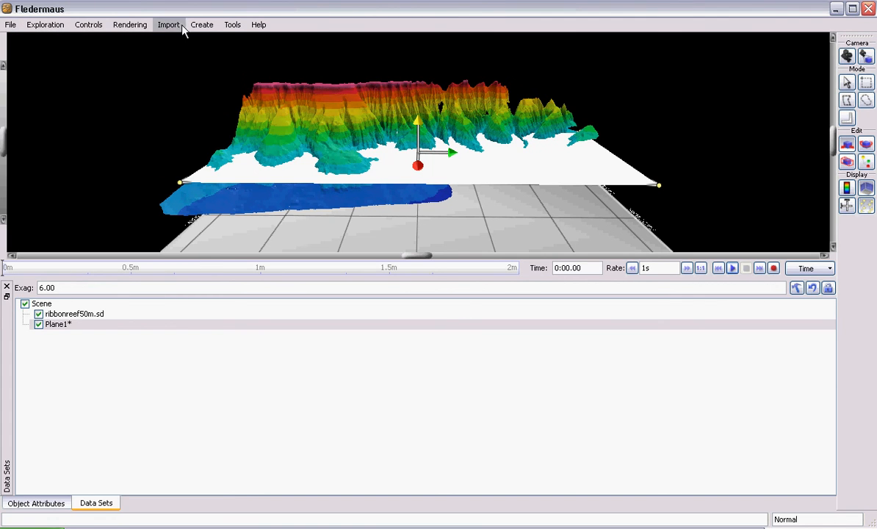
pyautogui.click(200, 26)
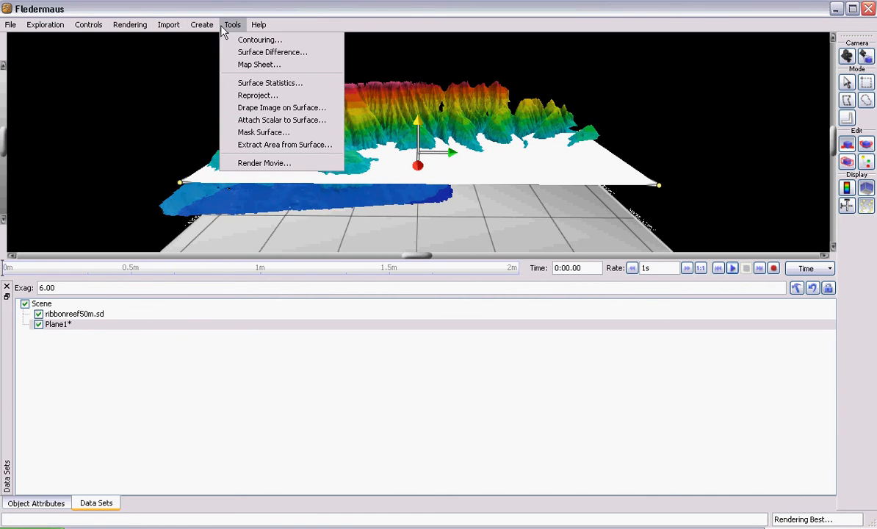
pyautogui.moveTo(11, 26)
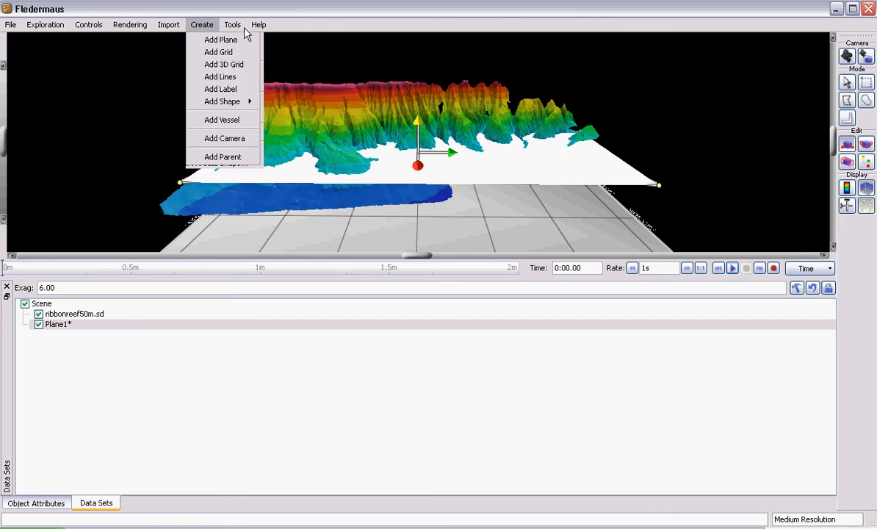
pyautogui.moveTo(236, 30)
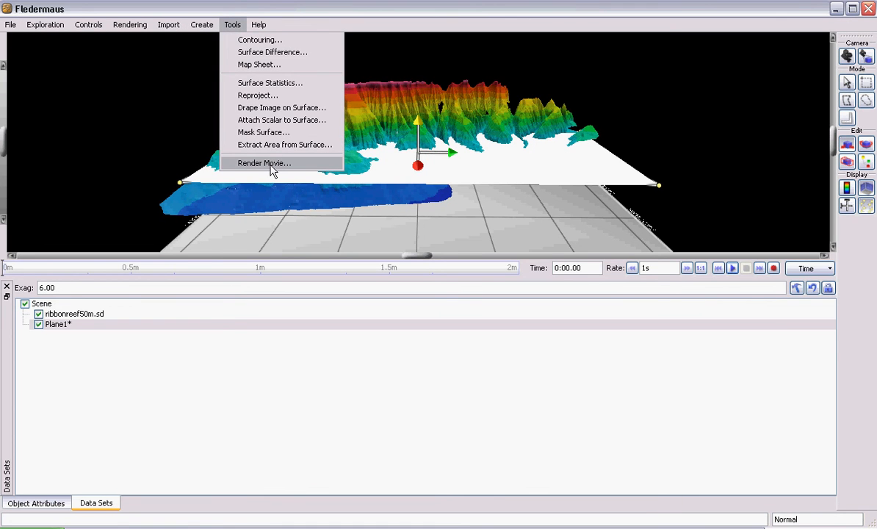